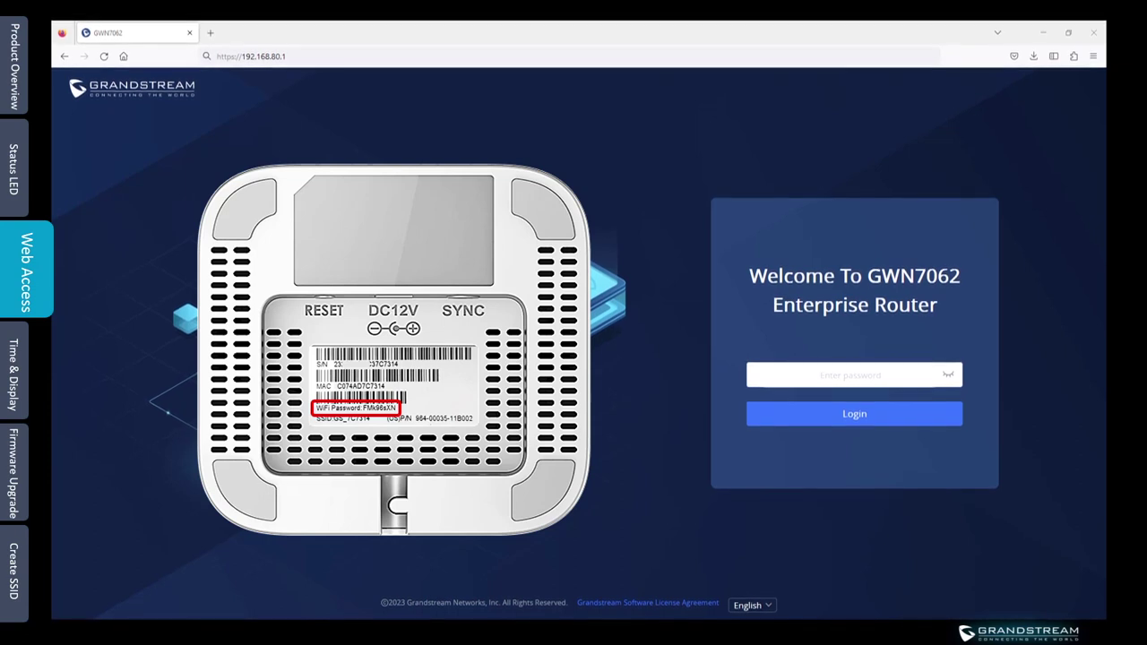
- Log in with the default label password, then enter, confirm and save a new strong admin password
{"action": "left_click", "coordinate": [854, 374]}
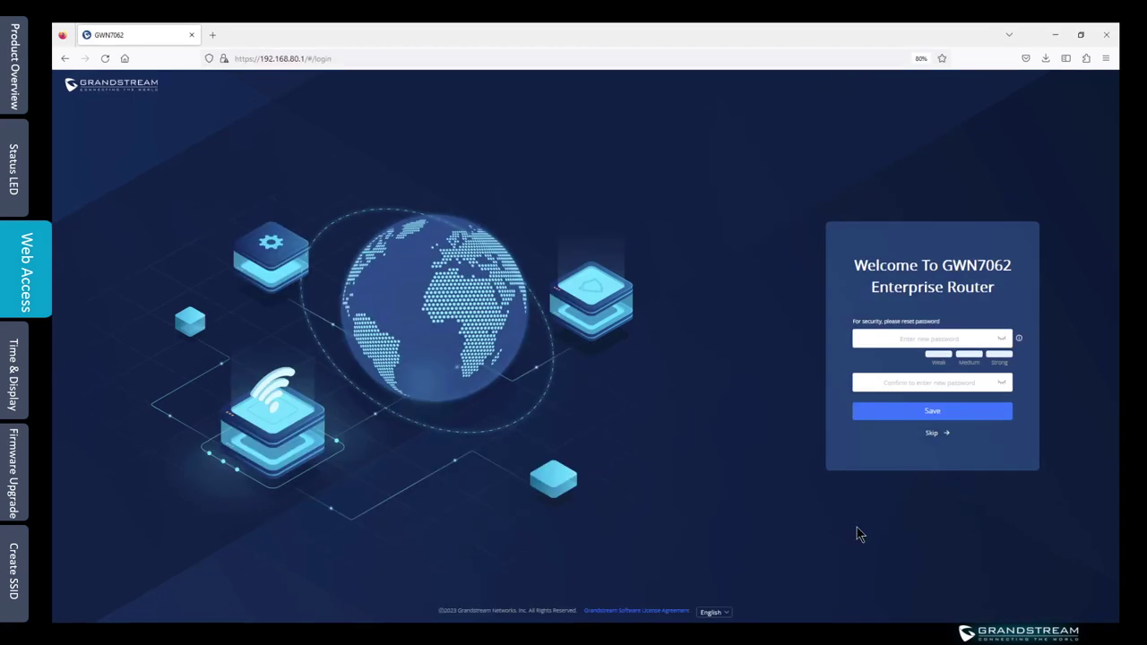
{"action": "left_click", "coordinate": [912, 338]}
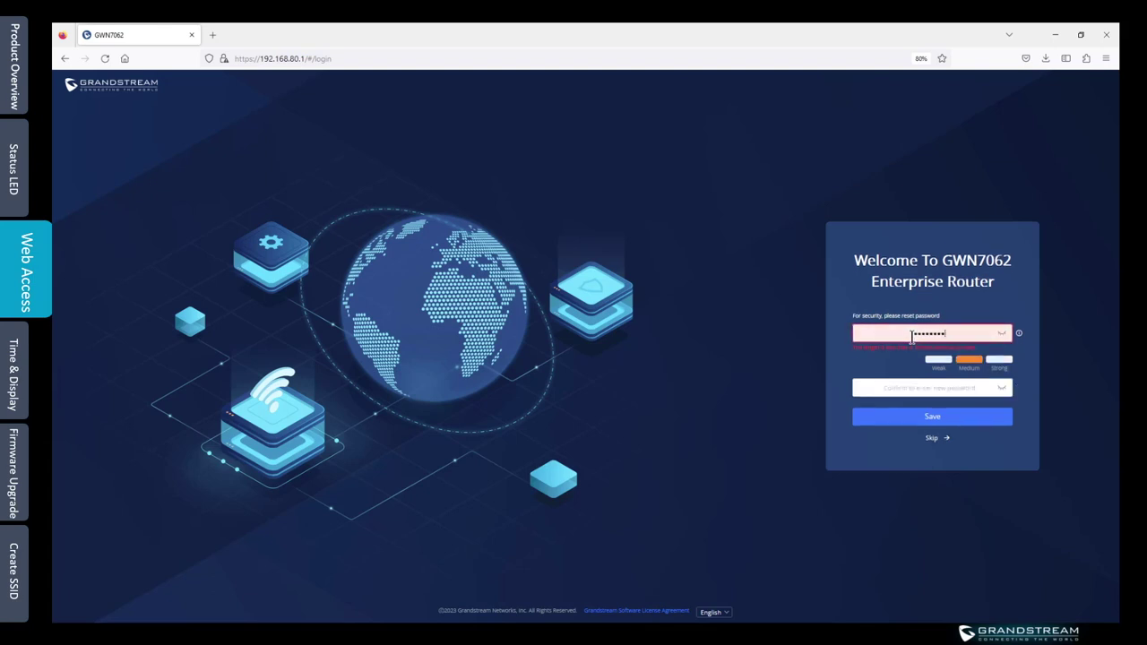
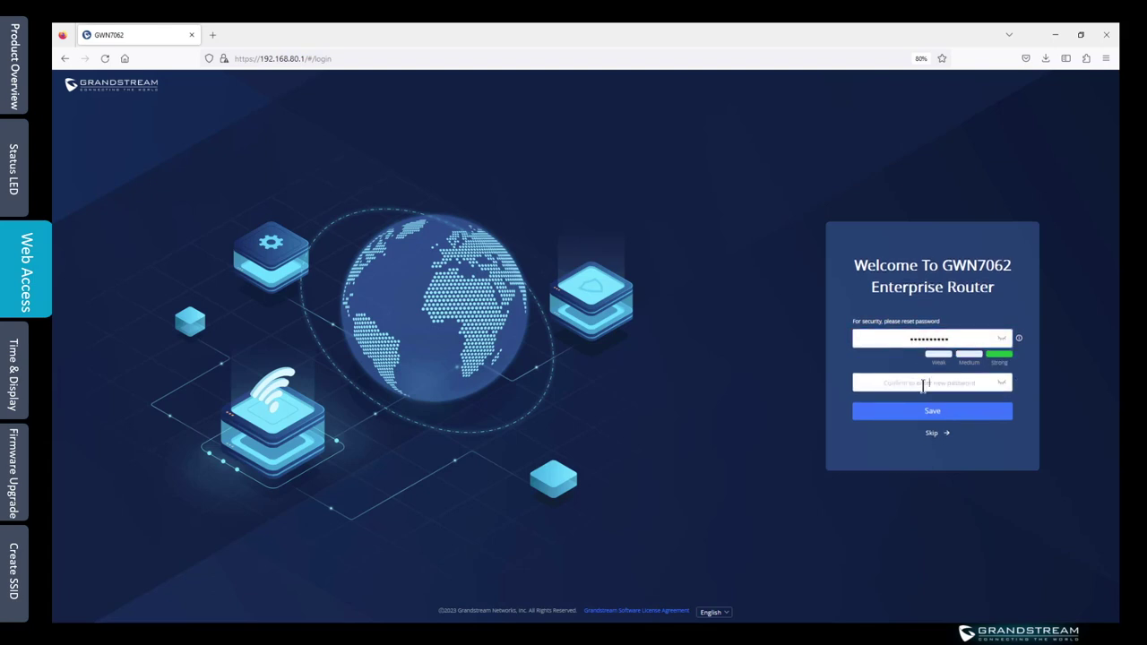
{"action": "left_click", "coordinate": [924, 385]}
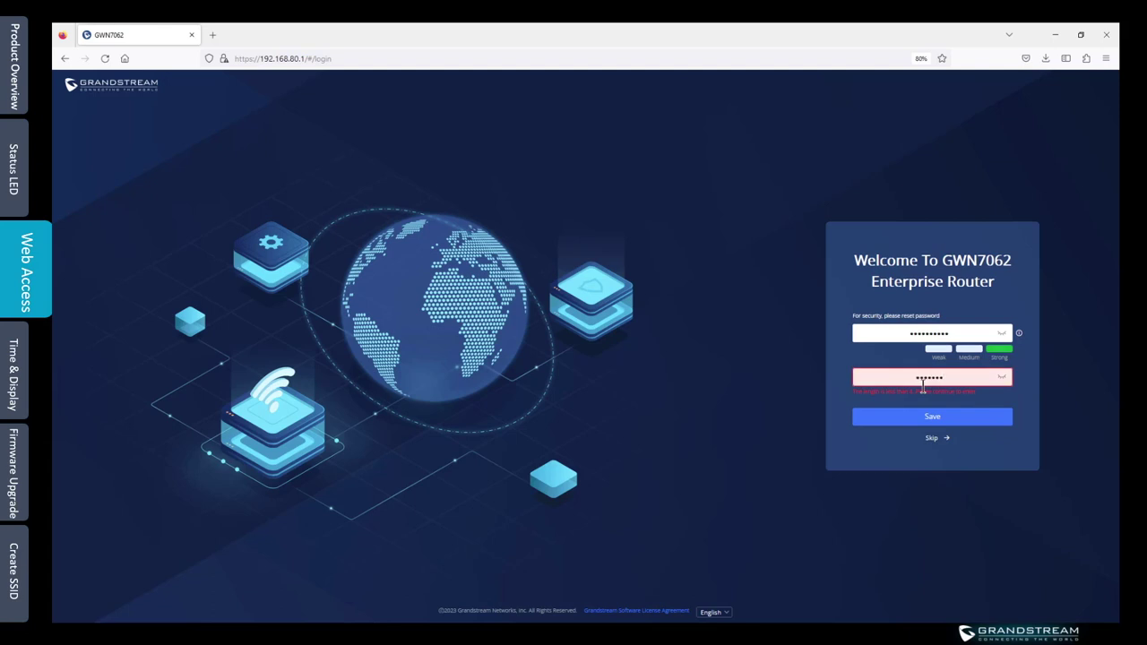
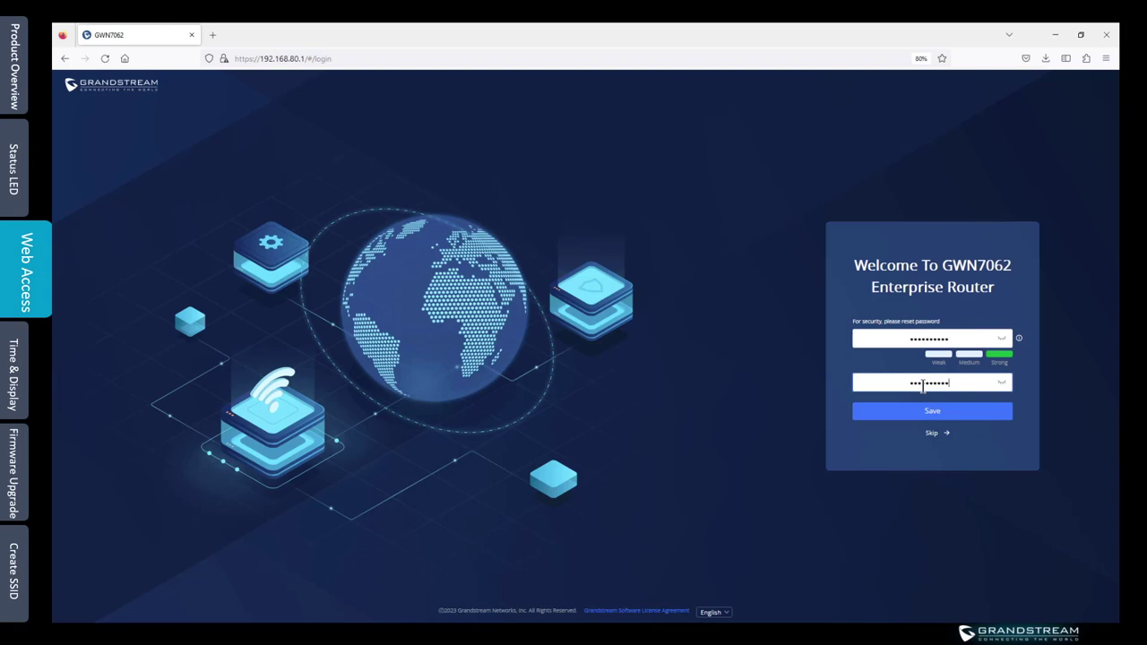
{"action": "left_click", "coordinate": [933, 416]}
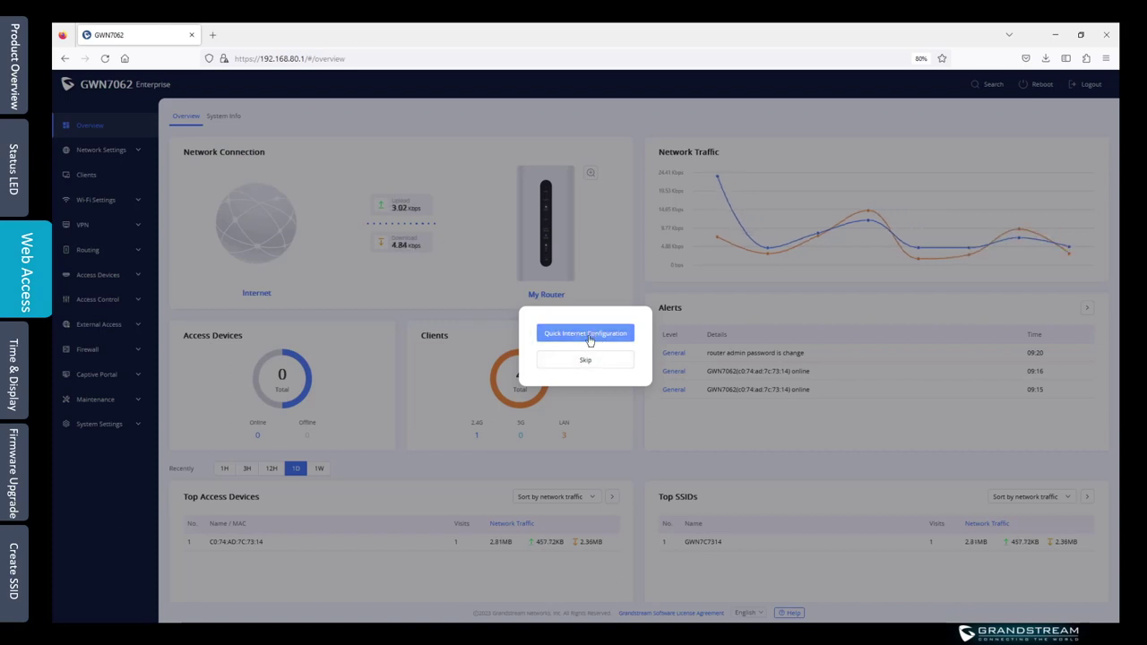
- Start Quick Internet Configuration and set the time zone to (UTC-05:00) Eastern Time (US & Canada)
{"action": "left_click", "coordinate": [587, 334]}
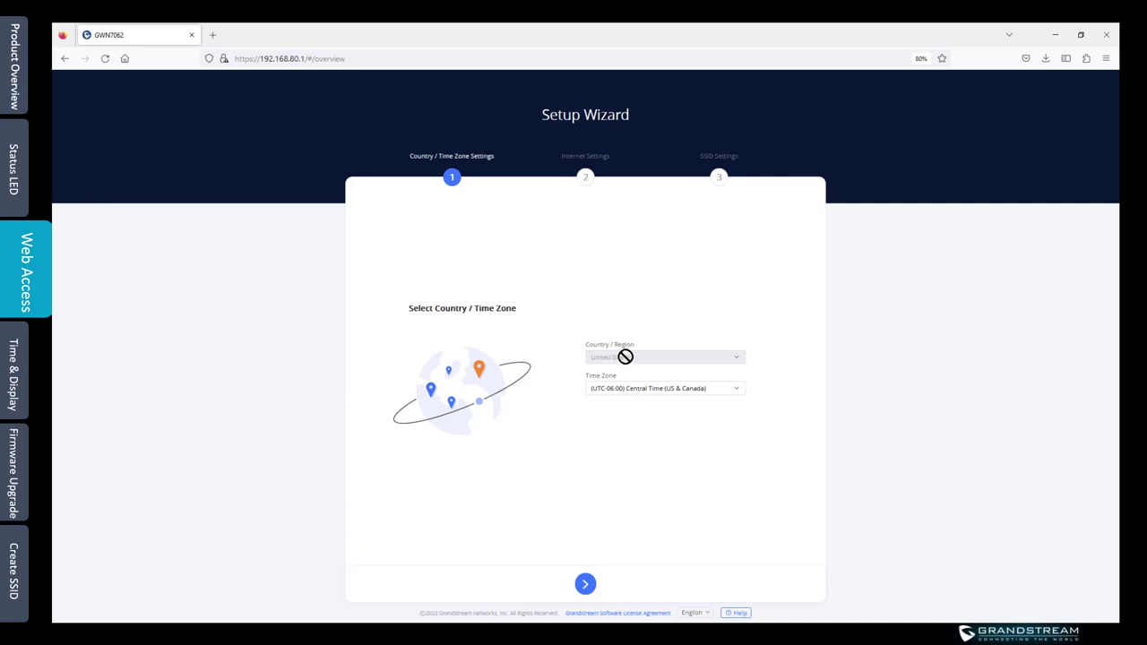
{"action": "left_click", "coordinate": [737, 387]}
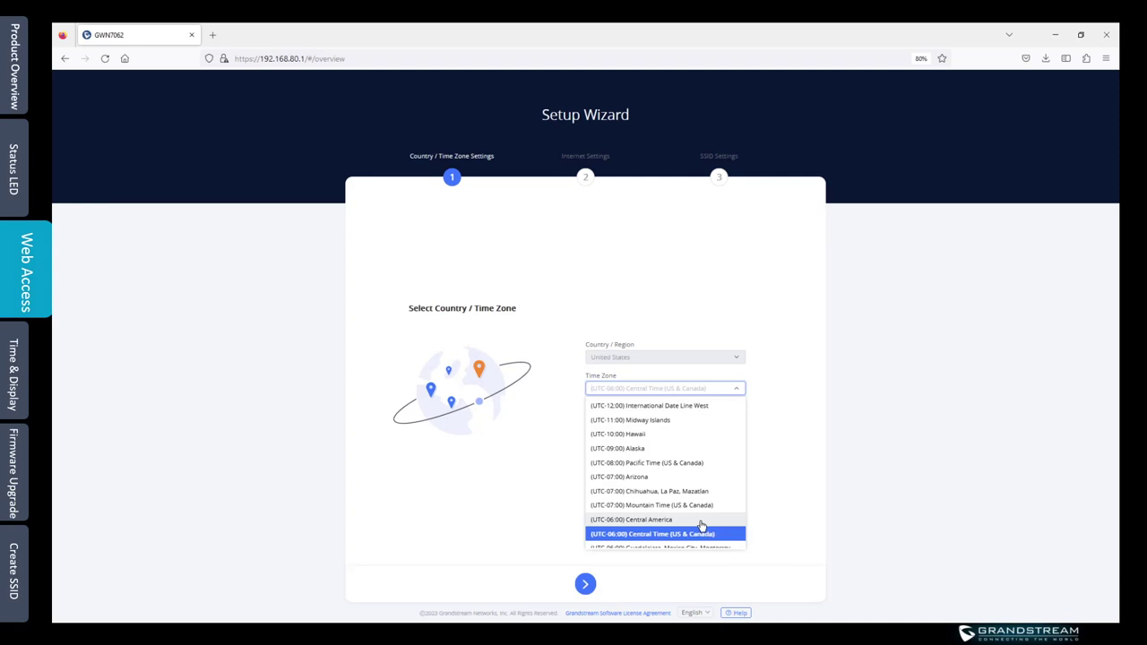
{"action": "scroll", "coordinate": [702, 525], "scroll_direction": "down", "scroll_amount": 2}
{"action": "left_click", "coordinate": [673, 495]}
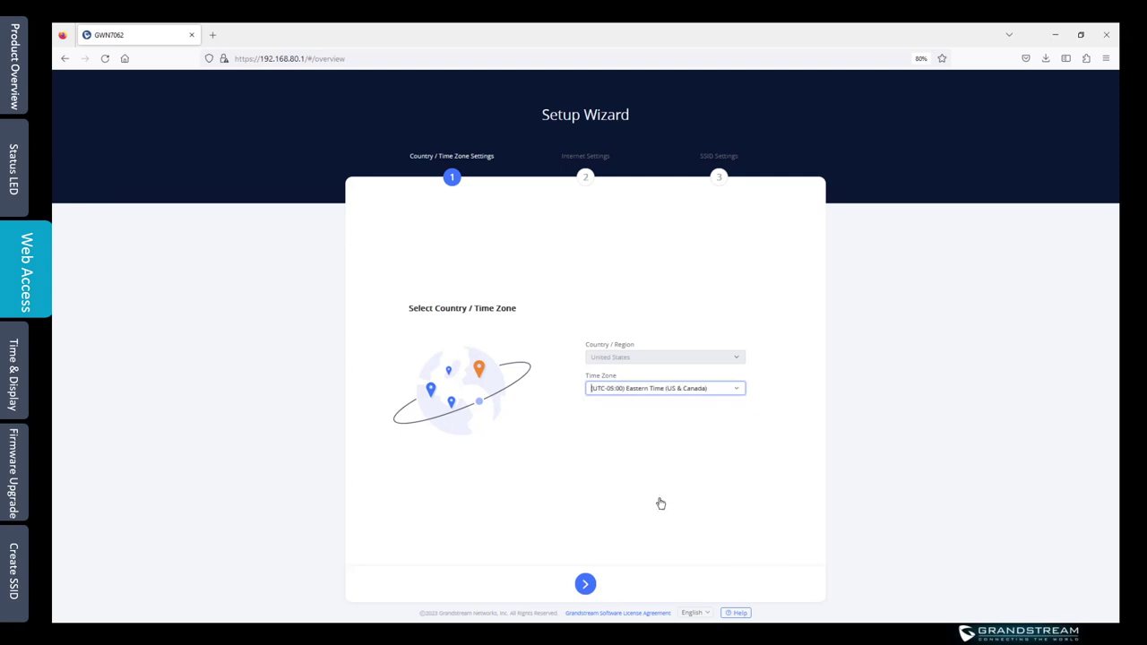
- Keep automatic DHCP internet and the GWN7C7314 Wi-Fi network, then finish the wizard
{"action": "left_click", "coordinate": [587, 583]}
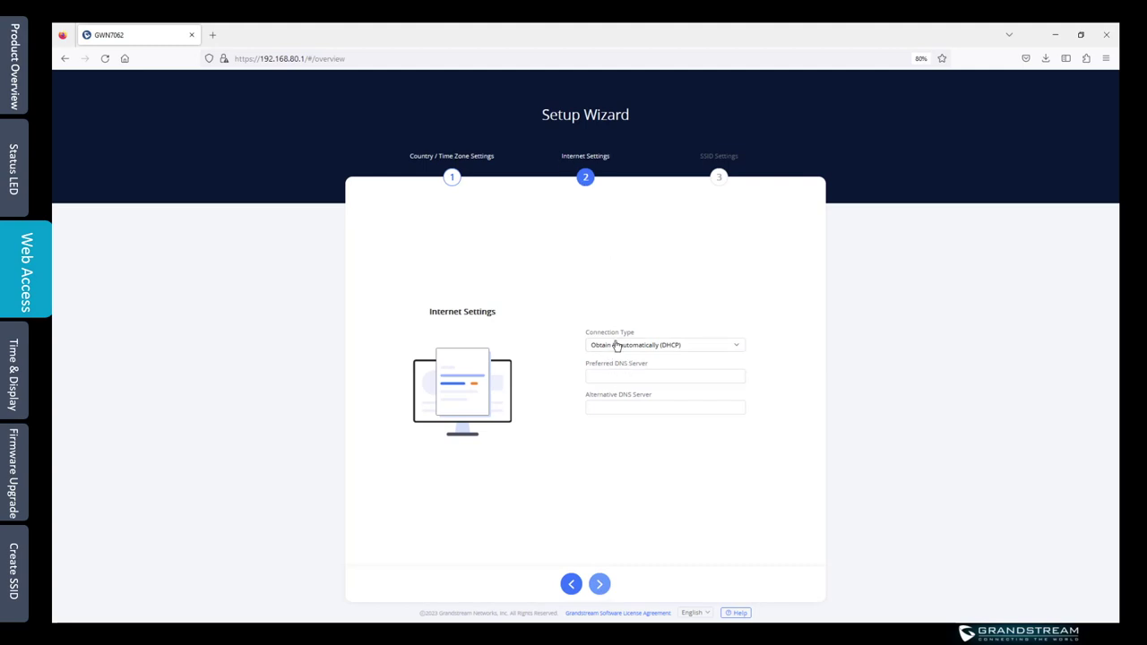
{"action": "left_click", "coordinate": [600, 584]}
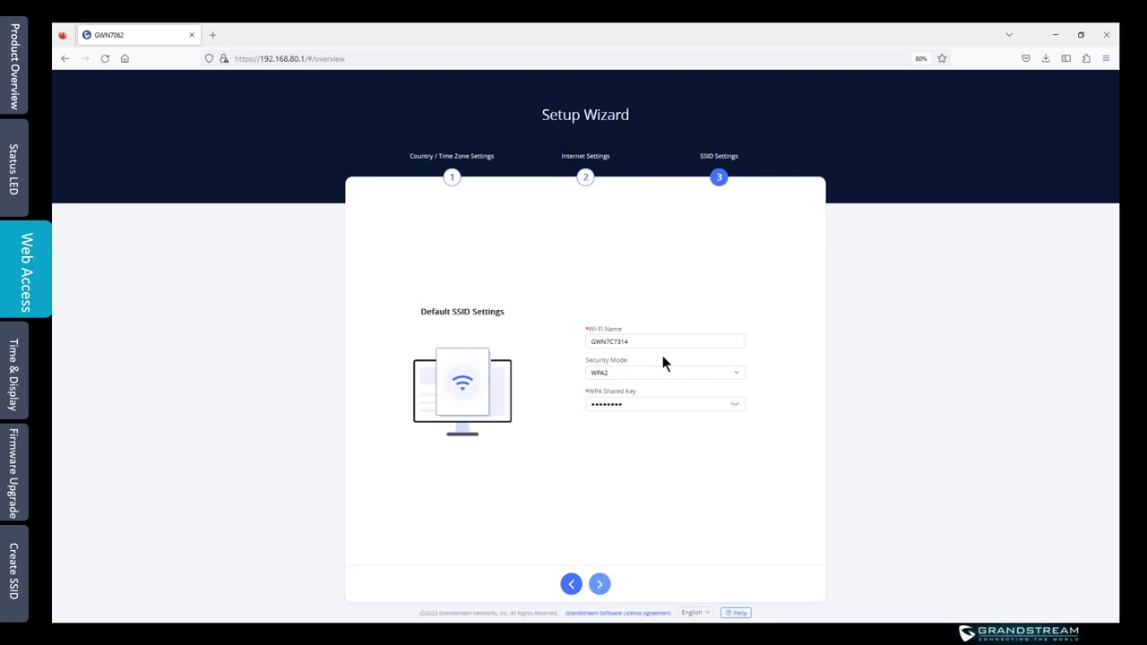
{"action": "left_click", "coordinate": [635, 340]}
{"action": "left_click_drag", "start_coordinate": [636, 341], "coordinate": [559, 342]}
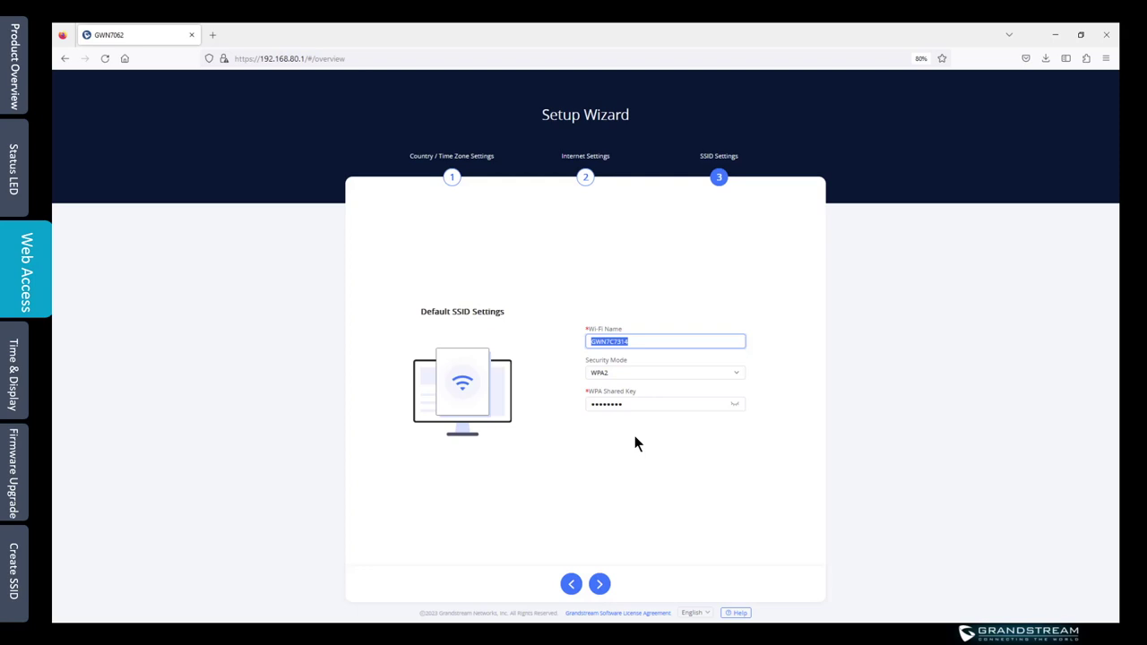
{"action": "left_click", "coordinate": [599, 583]}
- Log back into the router with the new admin password to reach the Overview dashboard
{"action": "left_click", "coordinate": [587, 584]}
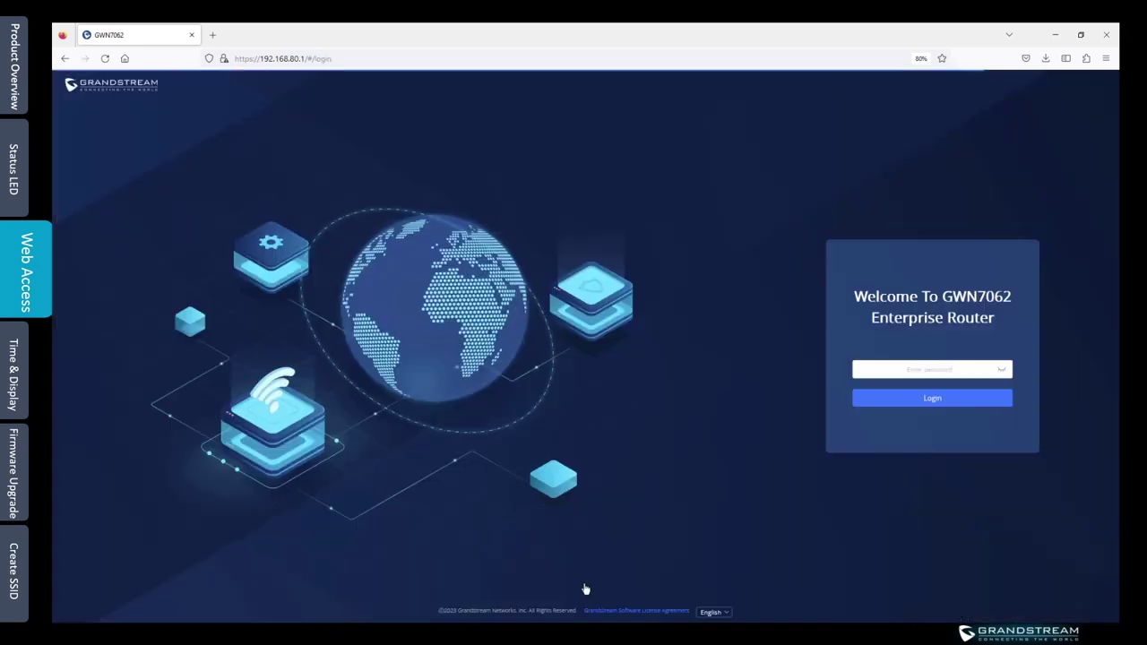
{"action": "left_click", "coordinate": [902, 369]}
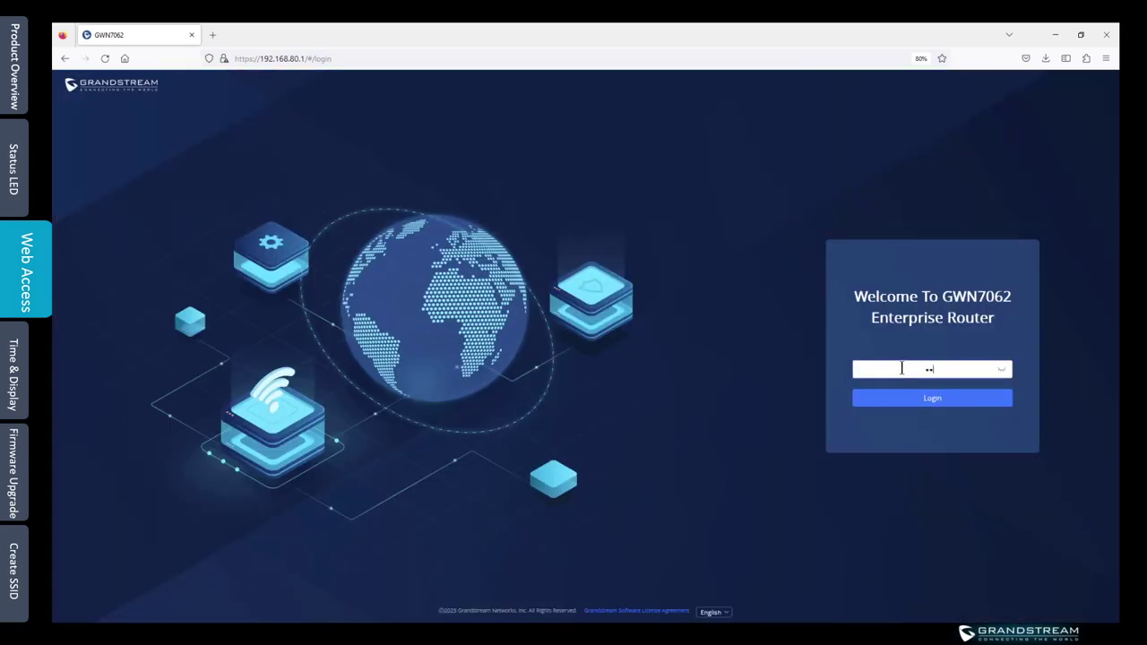
{"action": "left_click", "coordinate": [936, 402]}
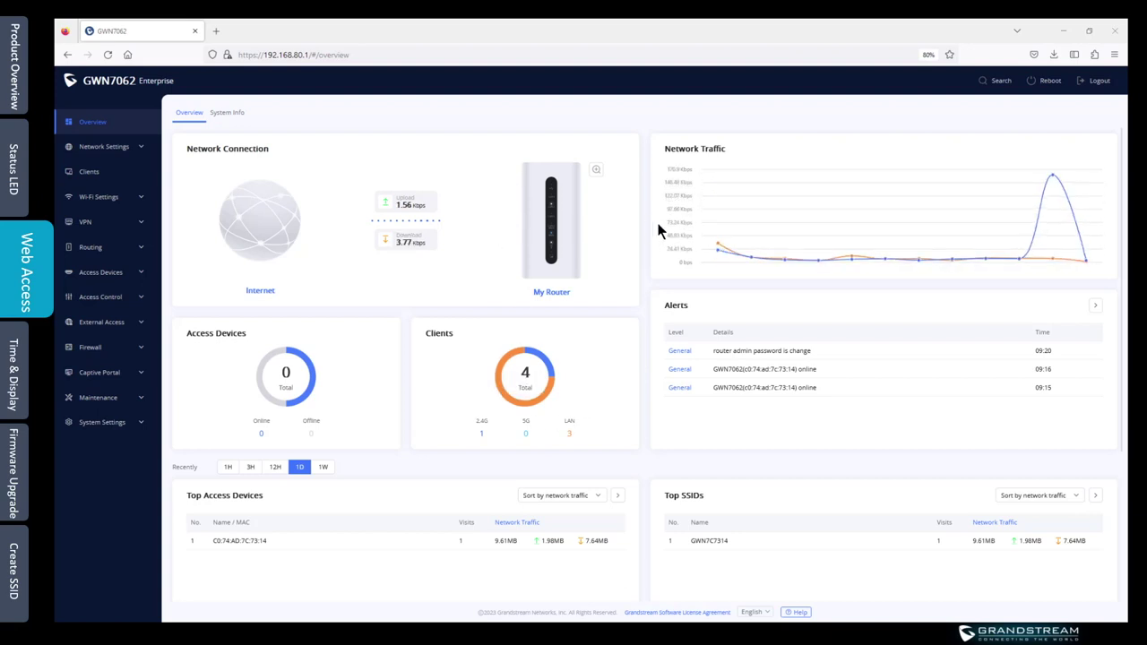
{"action": "mouse_move", "coordinate": [730, 244]}
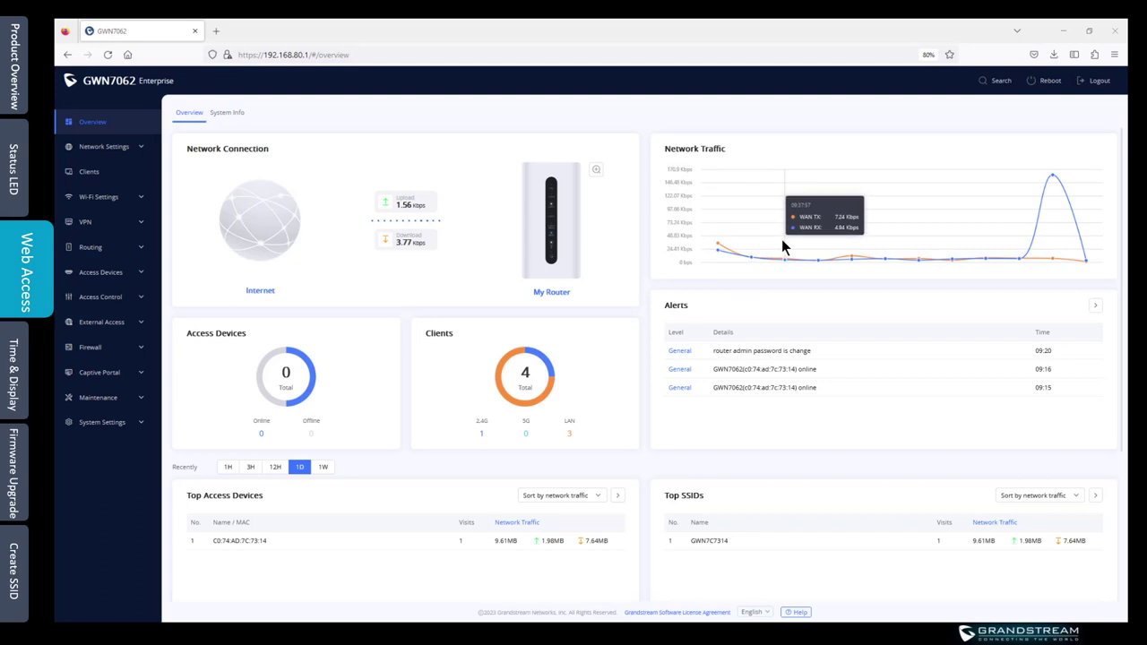
{"action": "left_click", "coordinate": [596, 173]}
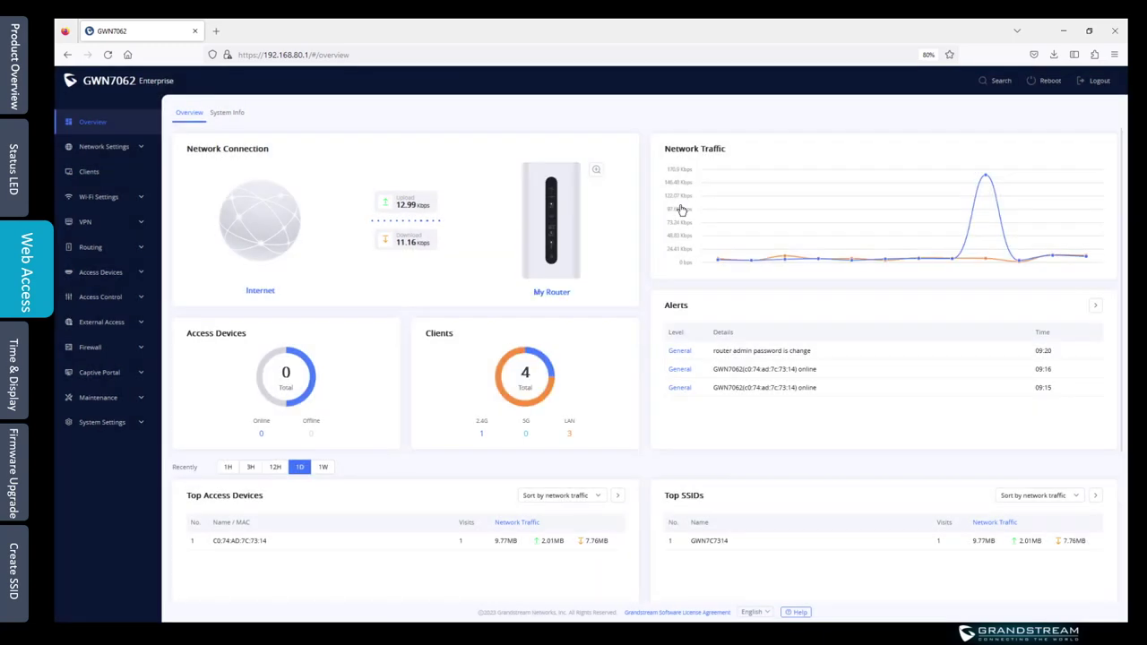
{"action": "left_click", "coordinate": [597, 173]}
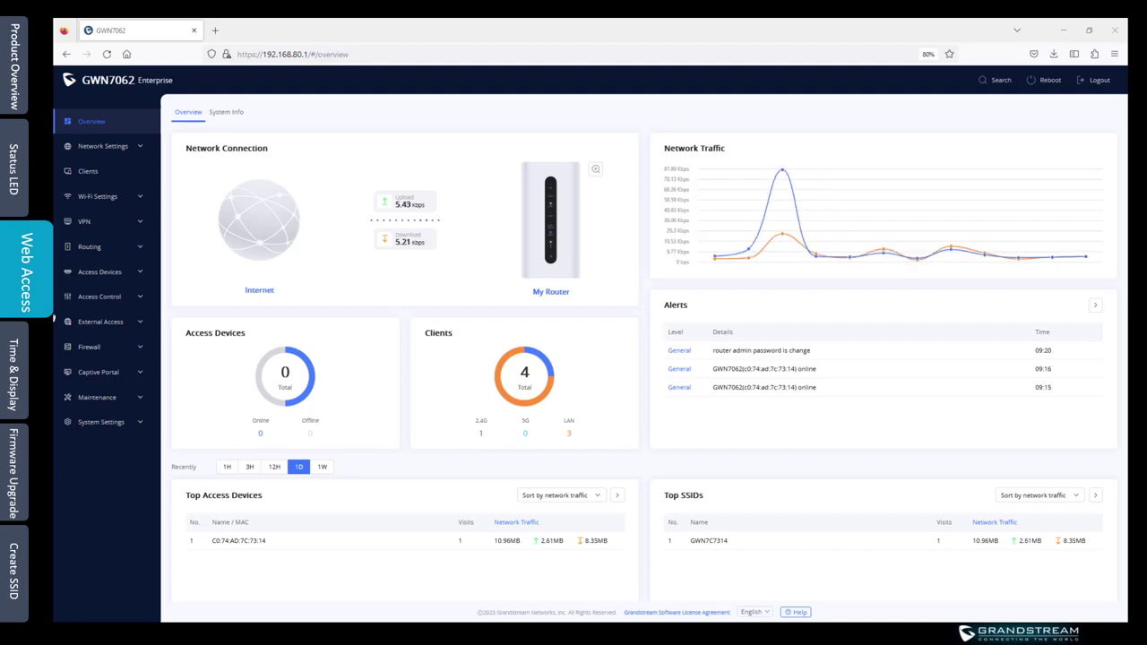
- Open Security Management and look over the HTTPS port value 443
{"action": "left_click", "coordinate": [102, 425]}
{"action": "left_click", "coordinate": [110, 467]}
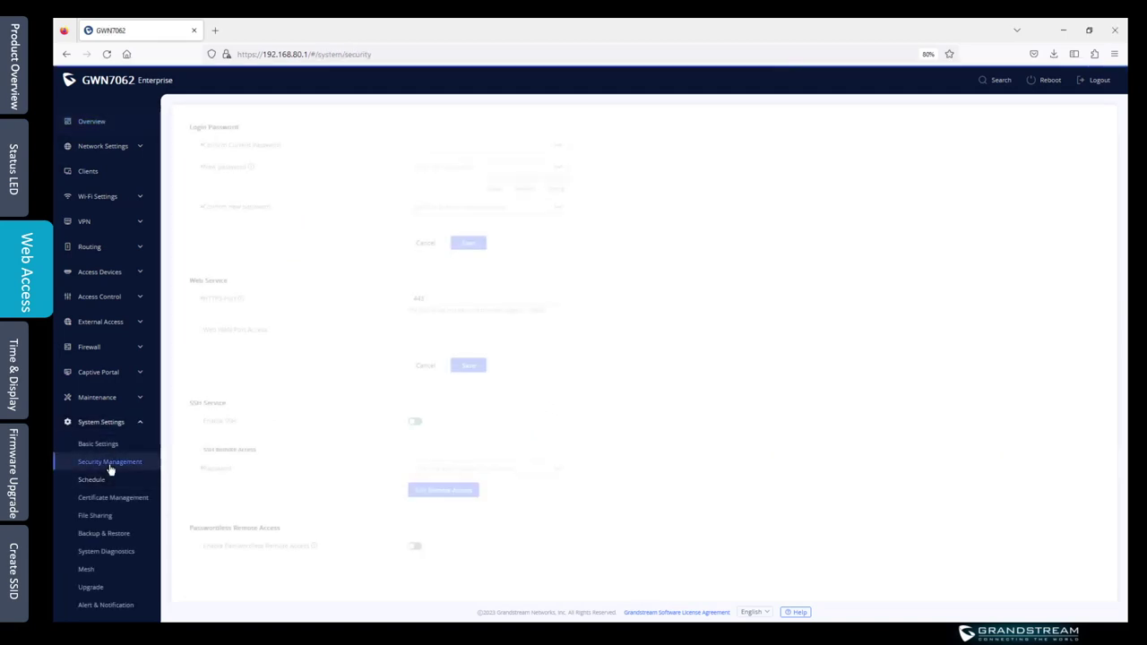
{"action": "left_click", "coordinate": [441, 144]}
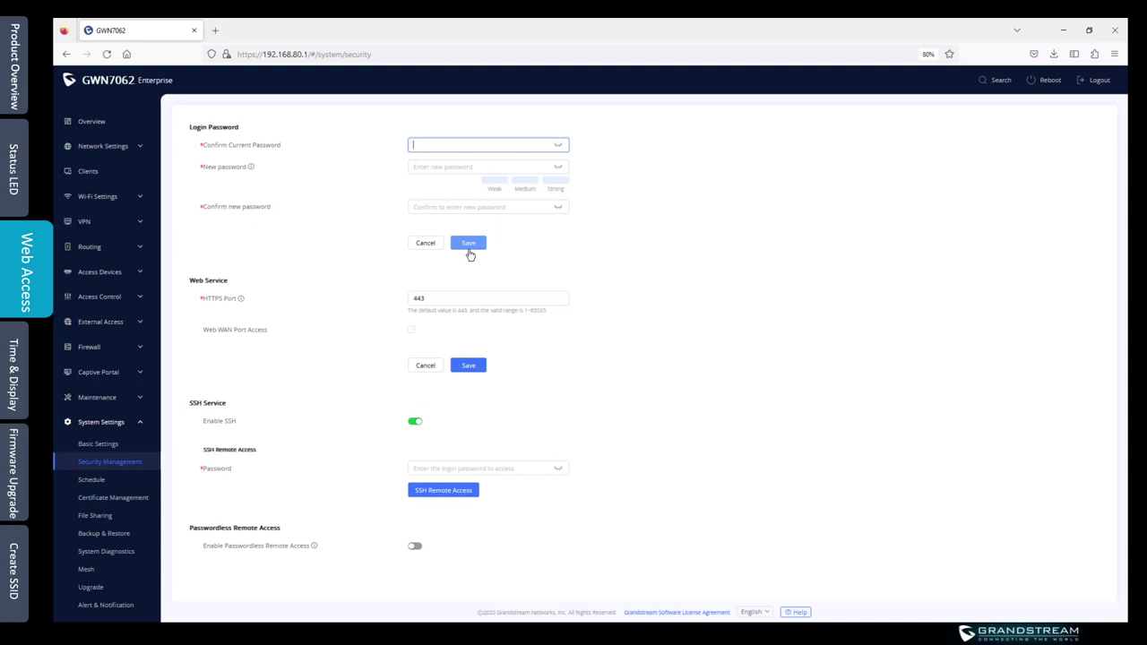
{"action": "double_click", "coordinate": [421, 298]}
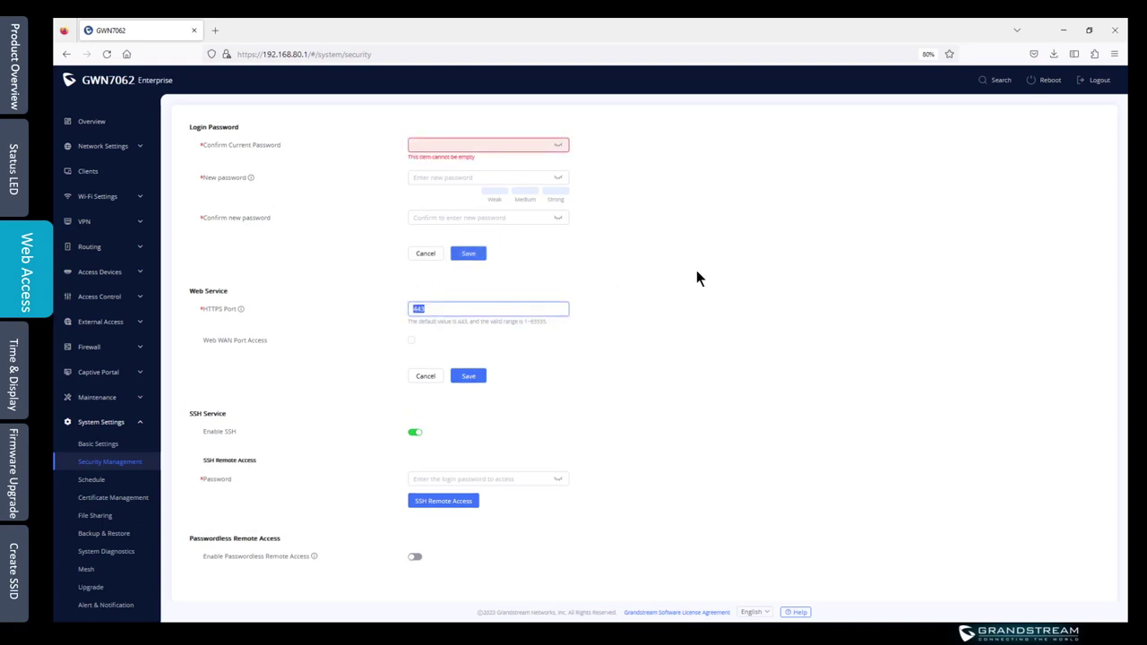
{"action": "left_click", "coordinate": [430, 310]}
{"action": "left_click_drag", "start_coordinate": [436, 310], "coordinate": [375, 310]}
- Enable Web WAN Port Access and turn on Passwordless Remote Access
{"action": "left_click", "coordinate": [412, 341]}
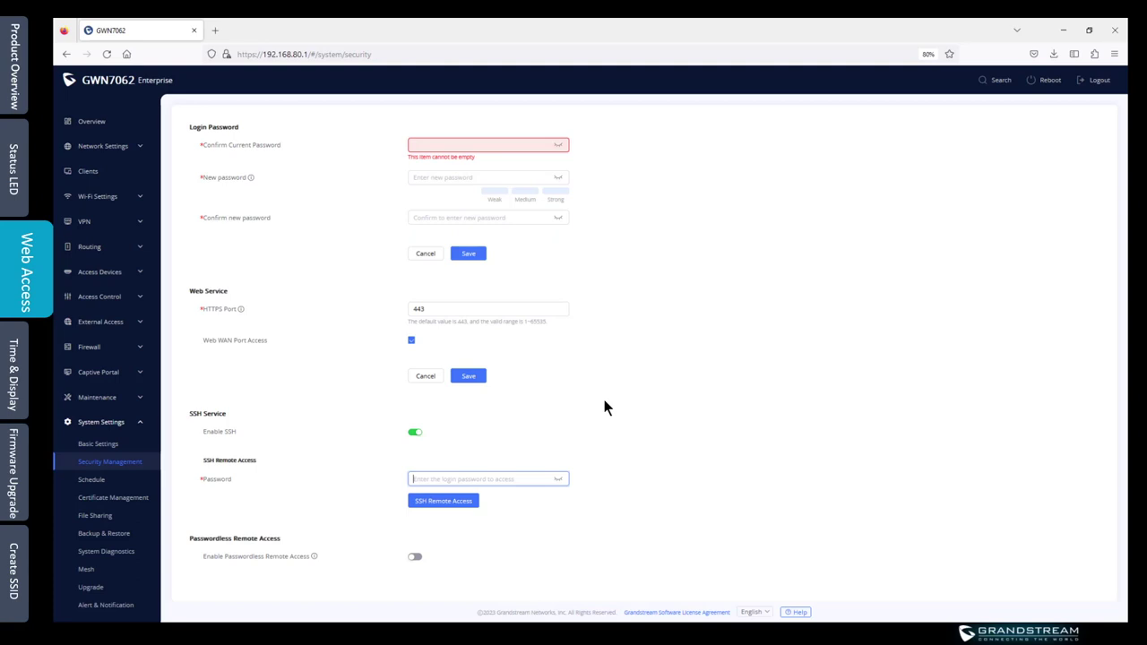
{"action": "left_click", "coordinate": [605, 401]}
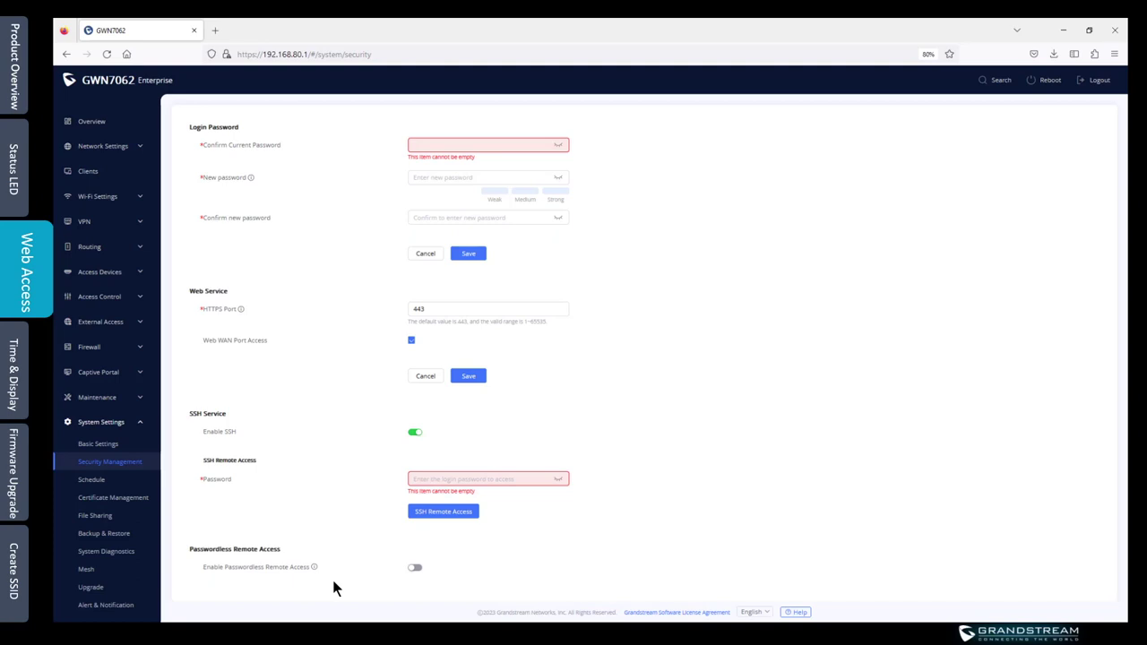
{"action": "left_click", "coordinate": [412, 568]}
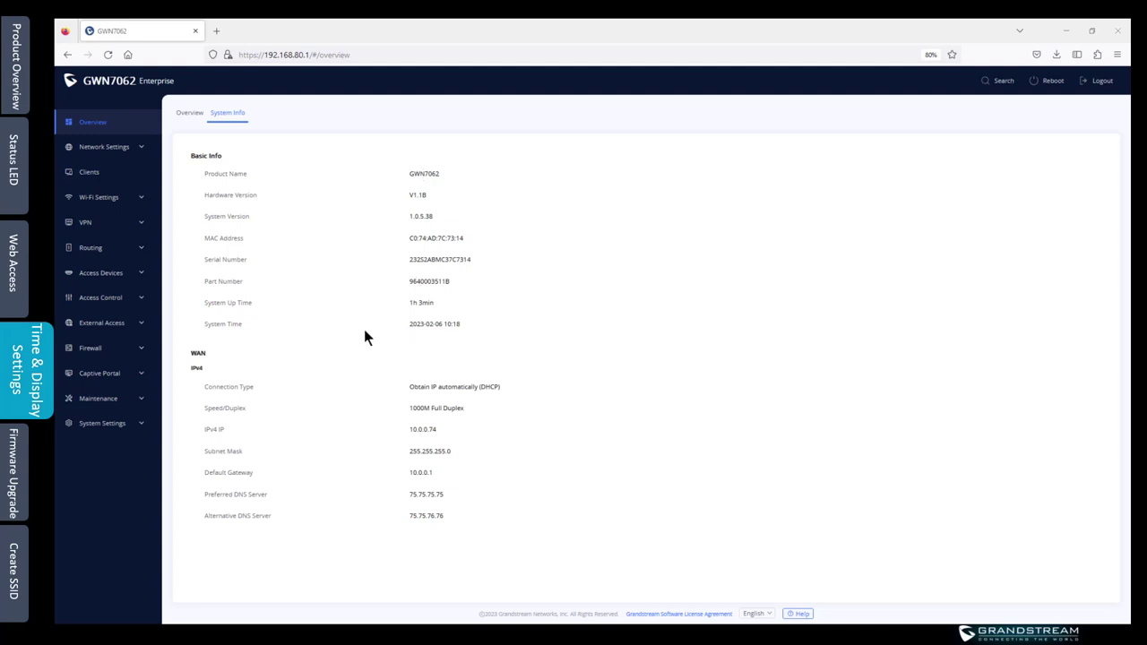
- Open Basic Settings and leave the NTP server as pool.ntp.org
{"action": "left_click", "coordinate": [98, 423]}
{"action": "left_click", "coordinate": [98, 445]}
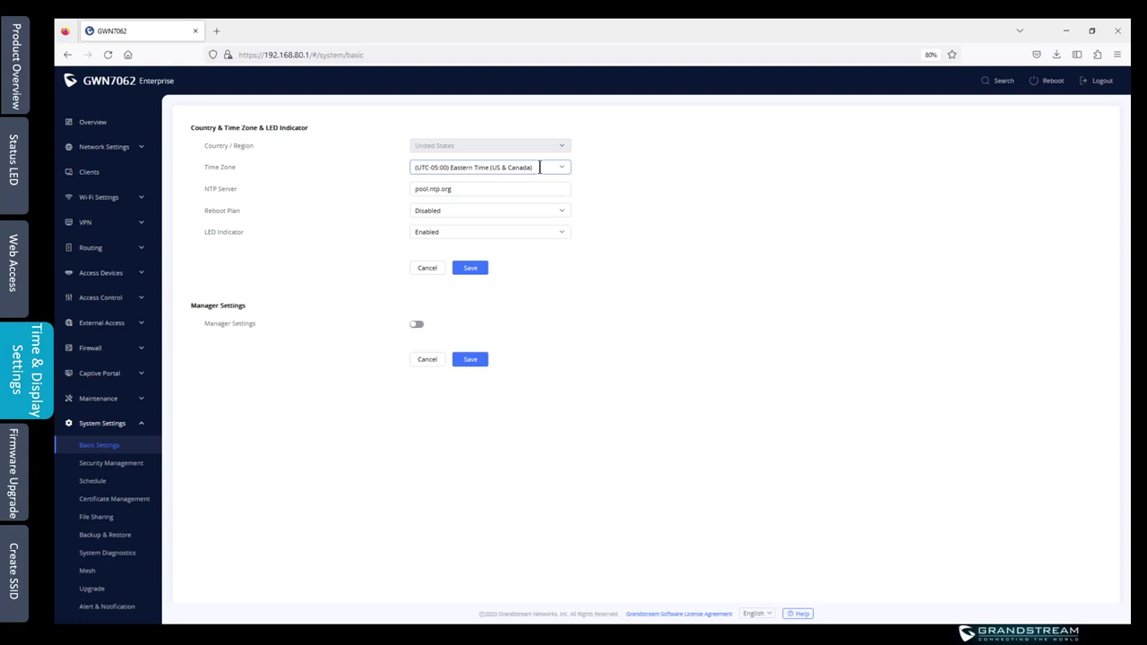
{"action": "left_click_drag", "start_coordinate": [468, 189], "coordinate": [380, 183]}
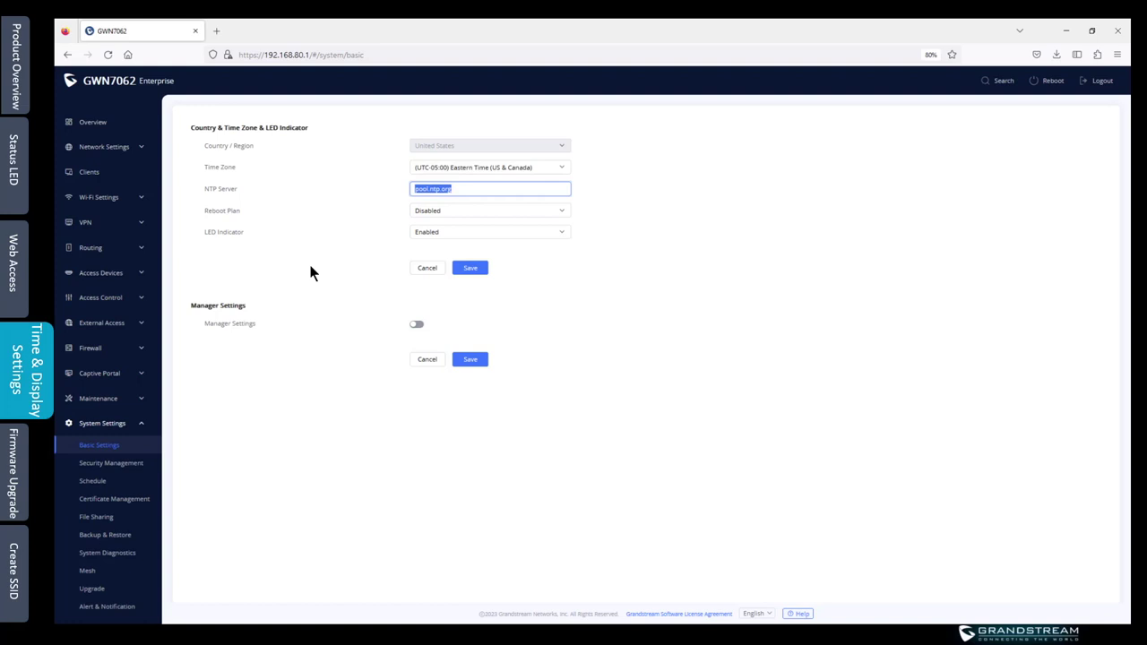
{"action": "left_click", "coordinate": [444, 222]}
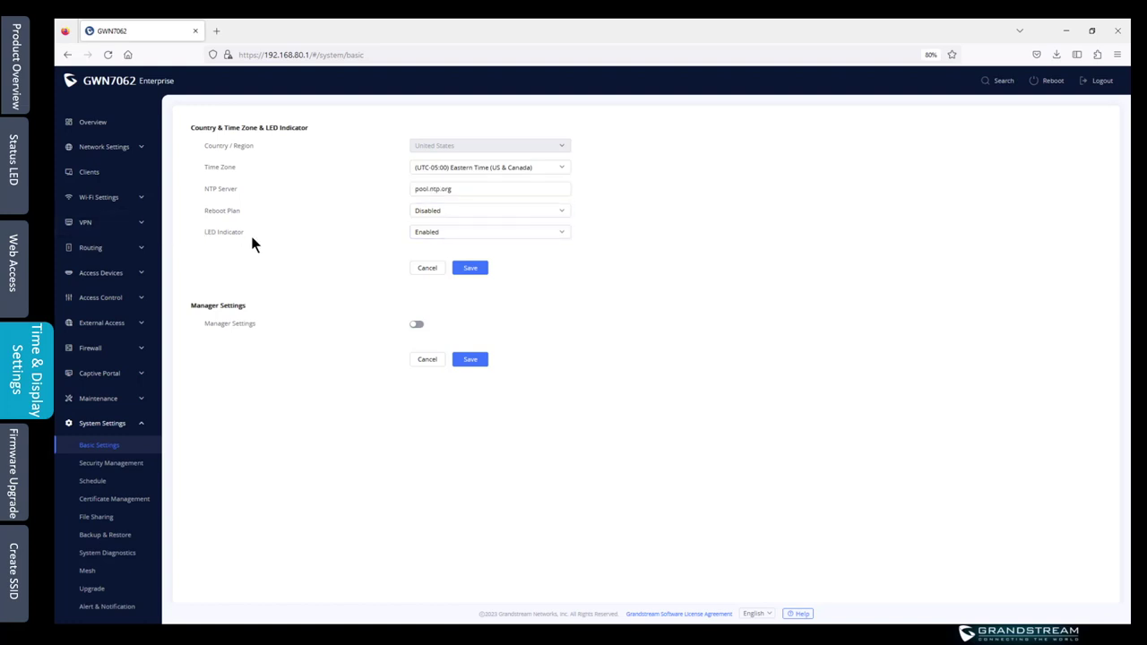
- Set the LED indicator to follow a schedule and start creating a new schedule
{"action": "left_click", "coordinate": [445, 239]}
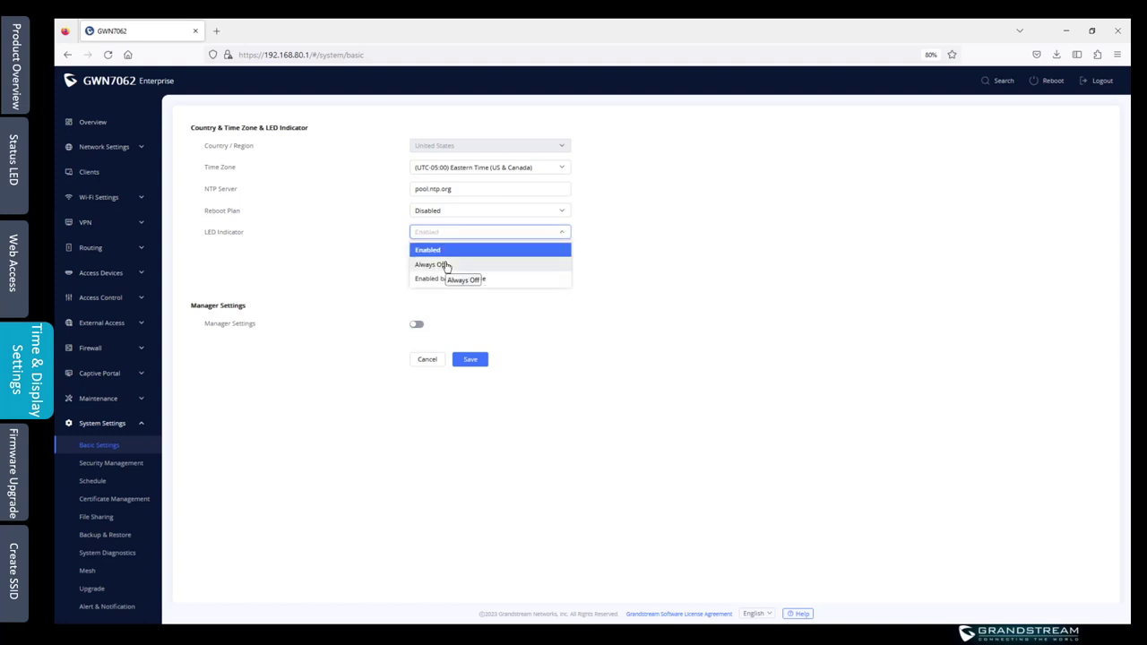
{"action": "left_click", "coordinate": [446, 265]}
{"action": "left_click", "coordinate": [448, 232]}
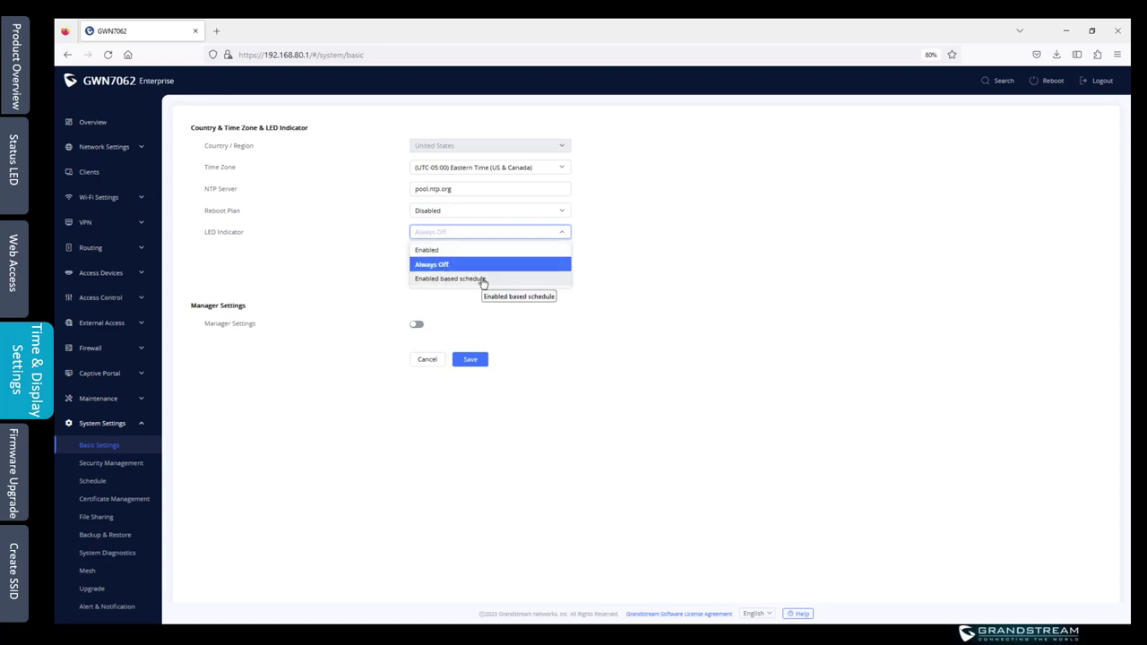
{"action": "left_click", "coordinate": [483, 278]}
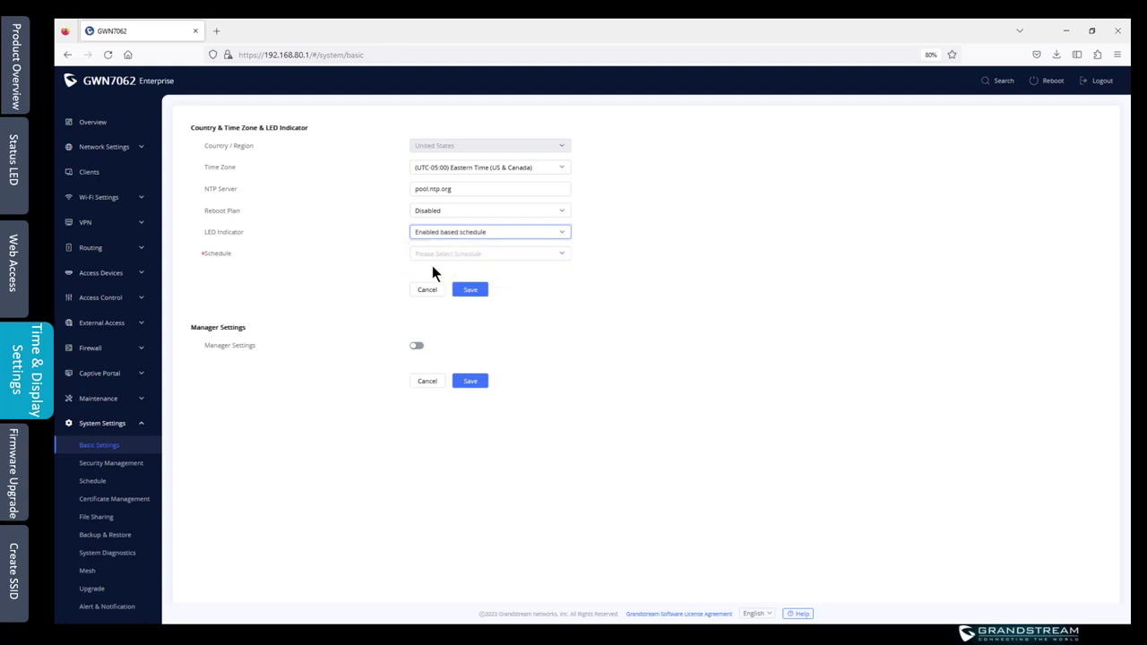
{"action": "left_click", "coordinate": [445, 254]}
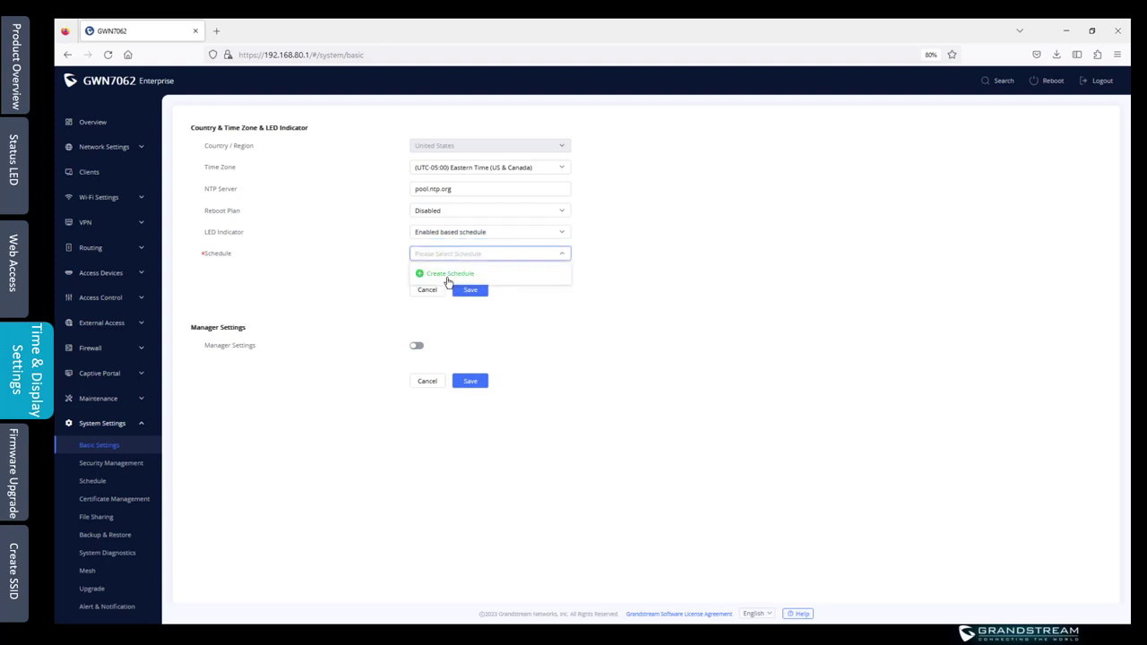
{"action": "left_click", "coordinate": [448, 278]}
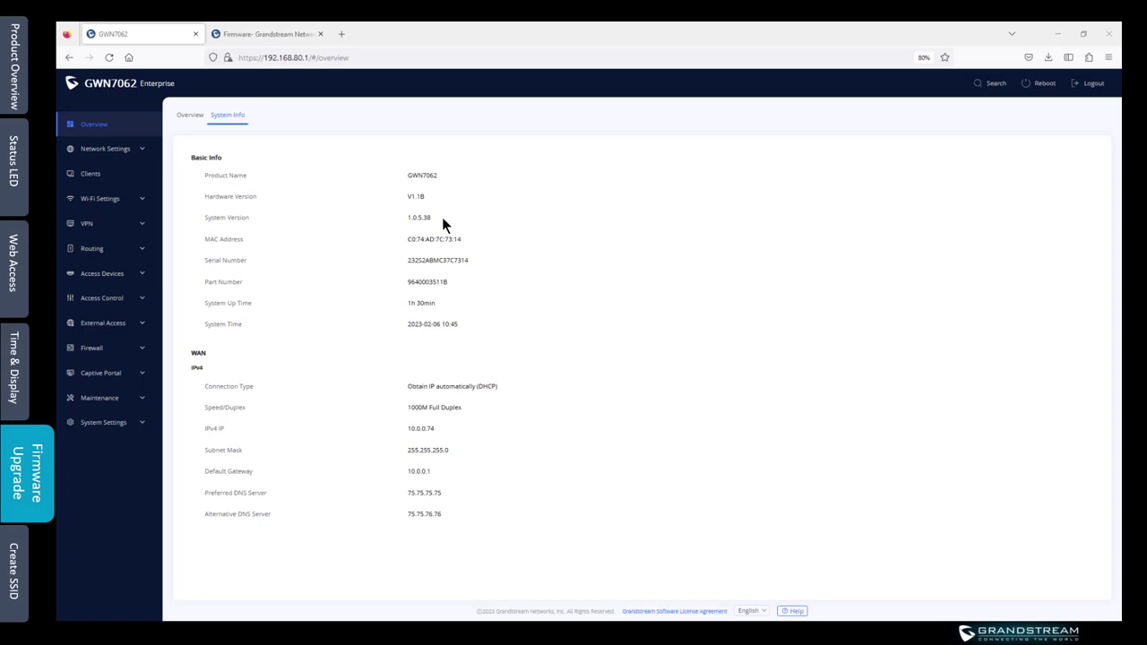
- Compare system version 1.0.5.38 against the GWN7062 entry on Grandstream's firmware downloads page
{"action": "left_click_drag", "start_coordinate": [442, 218], "coordinate": [404, 216]}
{"action": "left_click", "coordinate": [259, 33]}
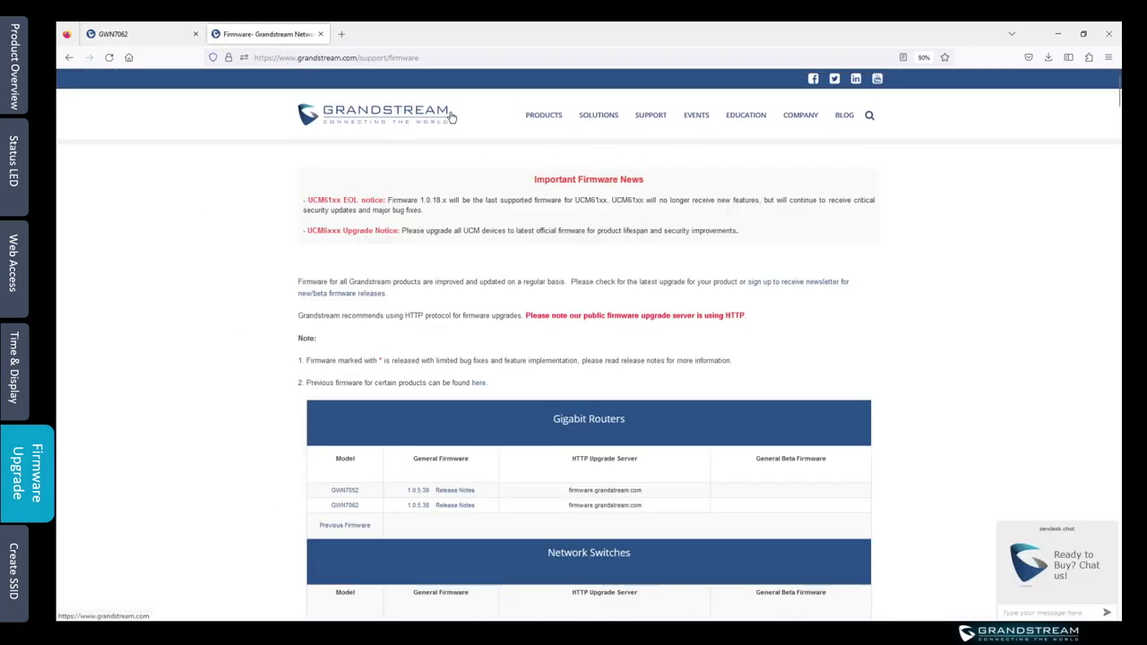
{"action": "mouse_move", "coordinate": [650, 118]}
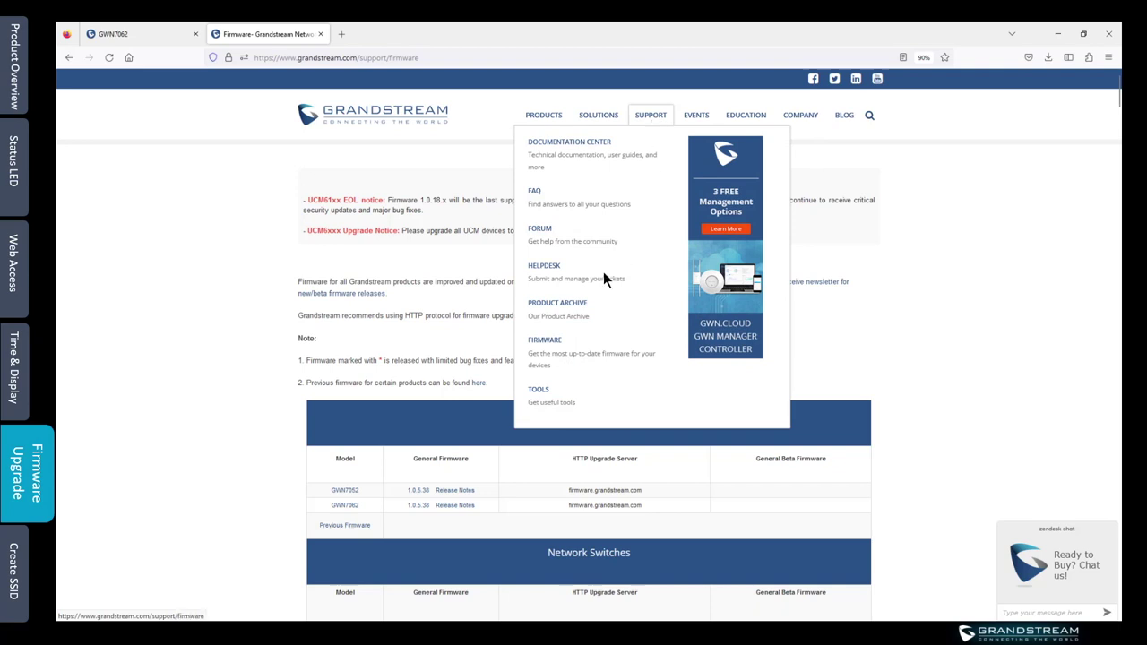
{"action": "left_click", "coordinate": [545, 341]}
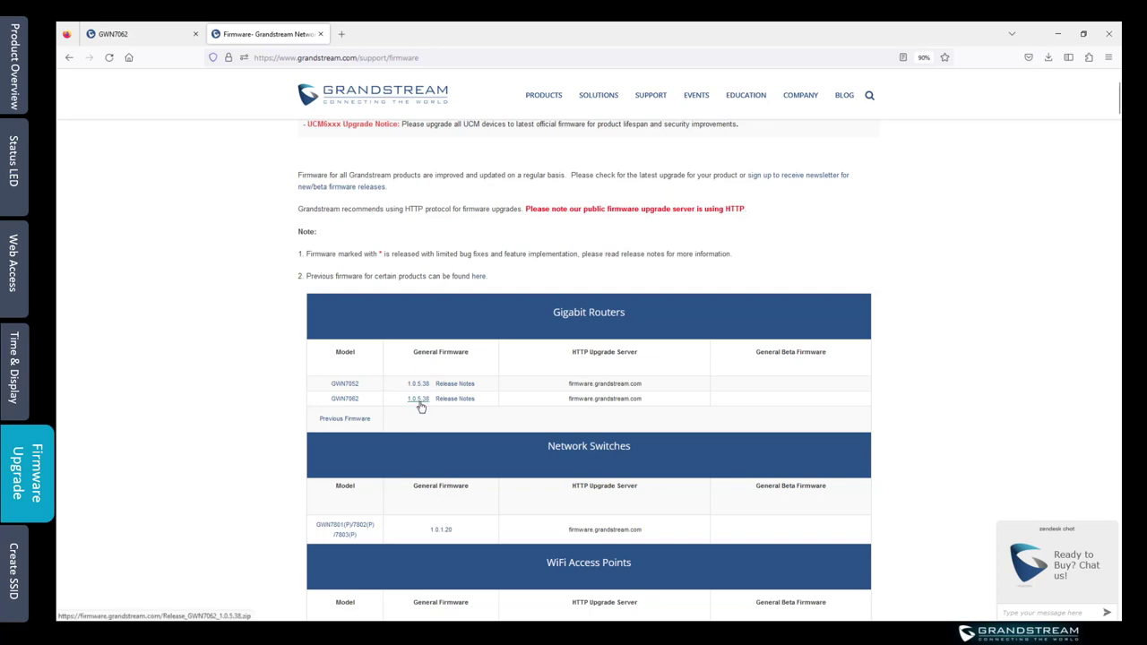
- Recheck the router's version against the Grandstream page, then return to the router's System Settings
{"action": "left_click", "coordinate": [149, 35]}
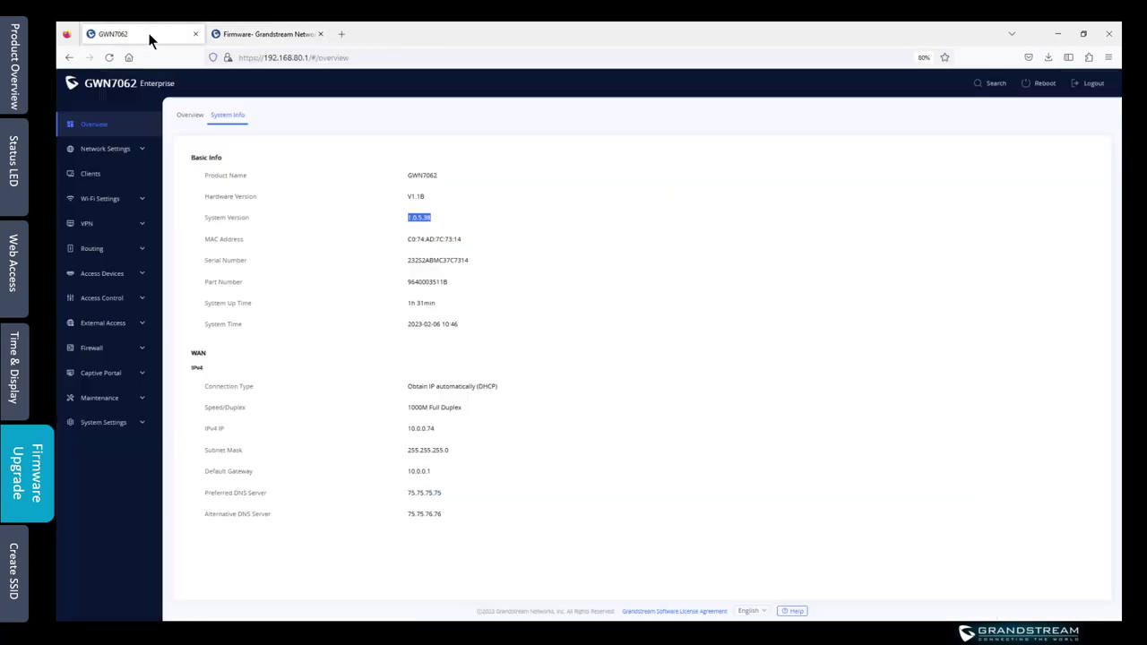
{"action": "left_click", "coordinate": [440, 225]}
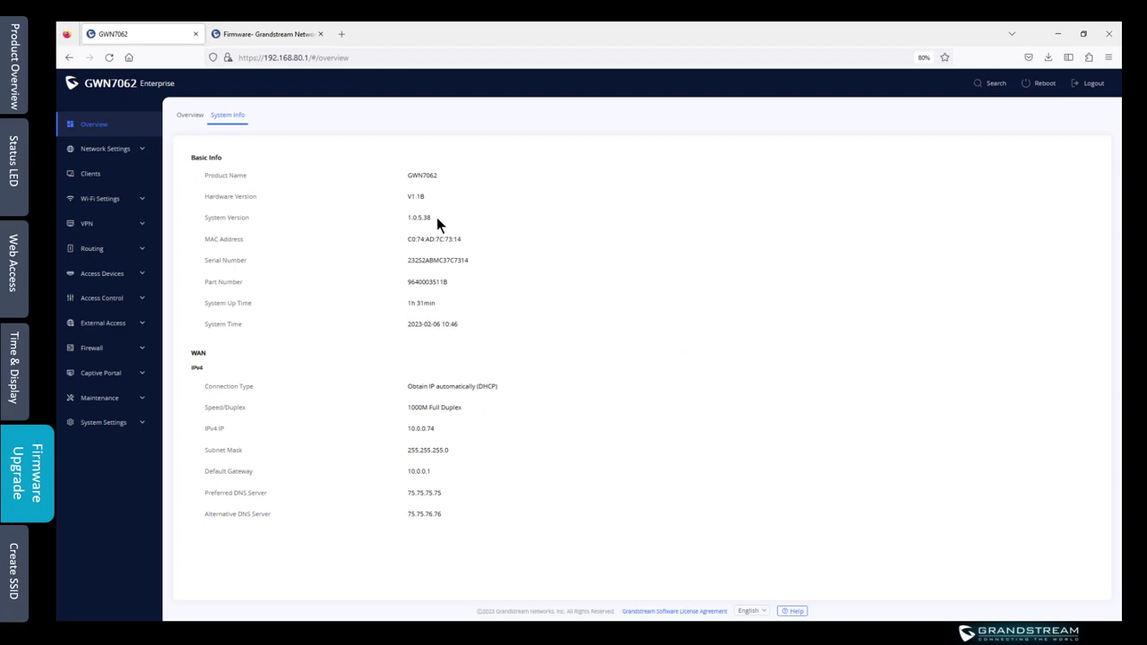
{"action": "left_click", "coordinate": [269, 34]}
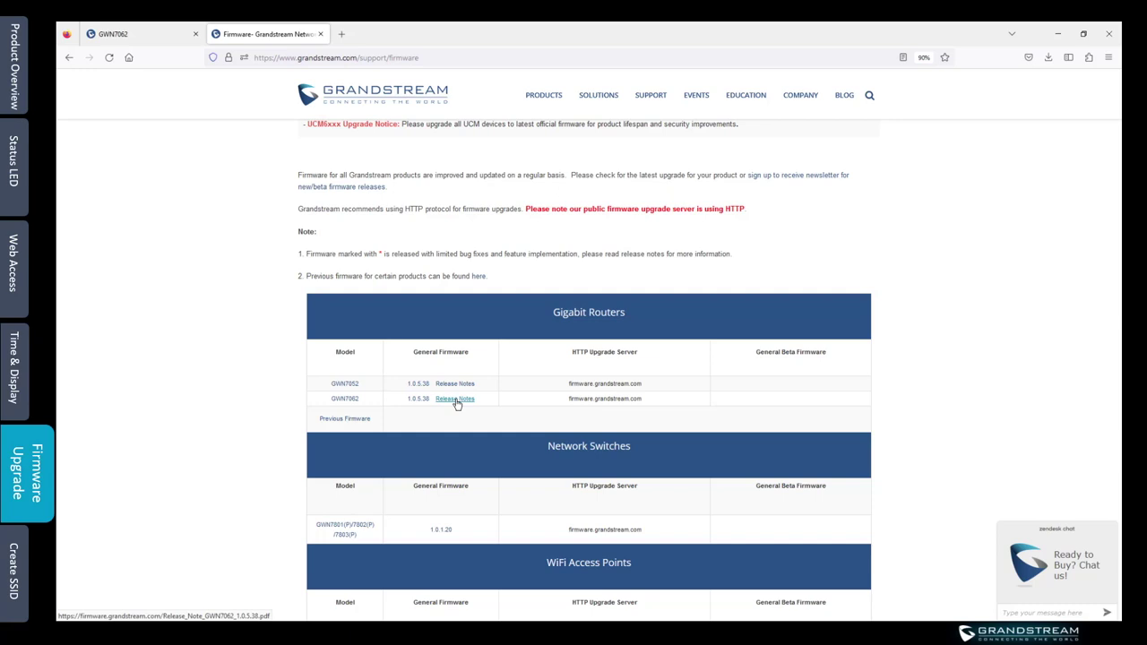
{"action": "left_click", "coordinate": [146, 36]}
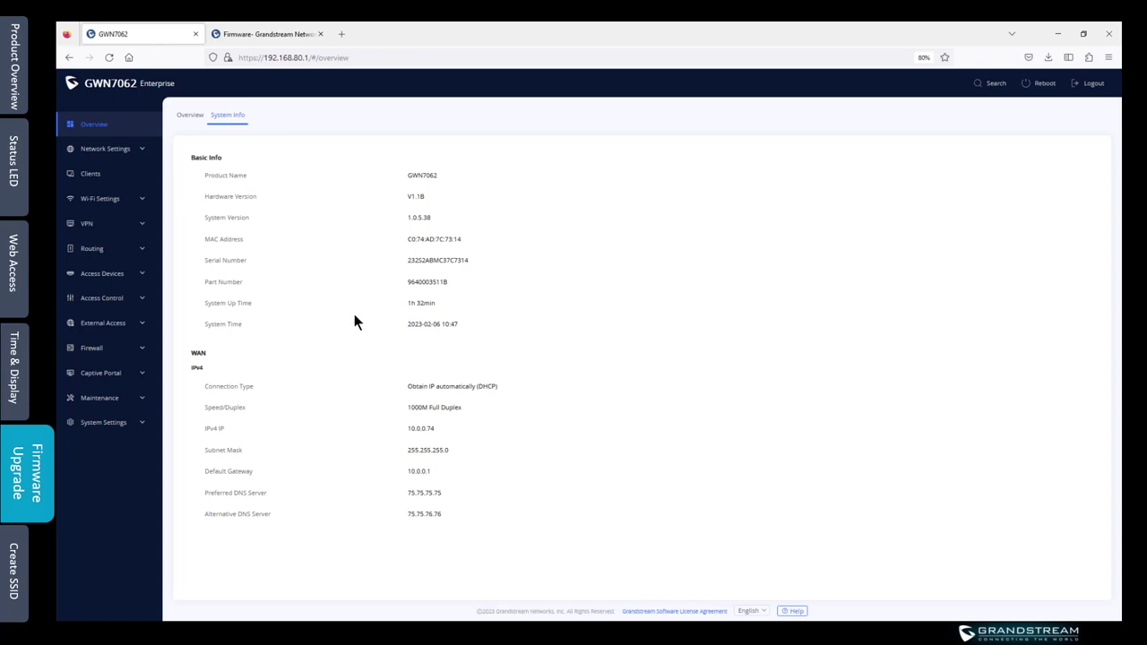
{"action": "left_click", "coordinate": [112, 423]}
- Download the GWN7062 1.0.5.38 firmware zip from the Grandstream firmware page
{"action": "left_click", "coordinate": [104, 589]}
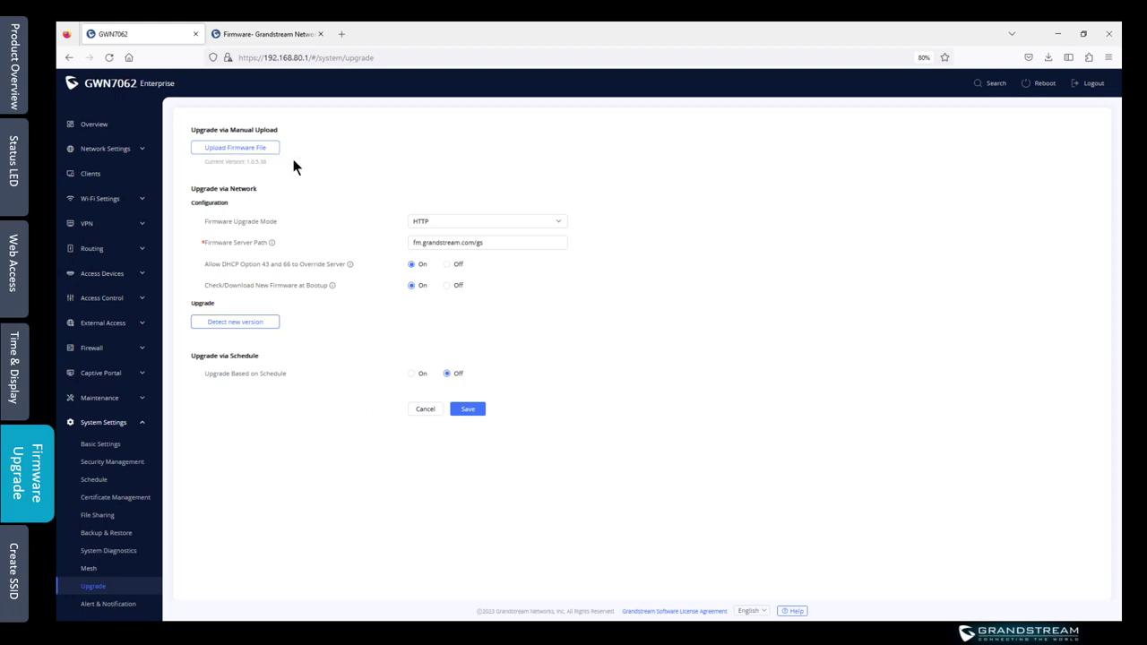
{"action": "left_click", "coordinate": [284, 33]}
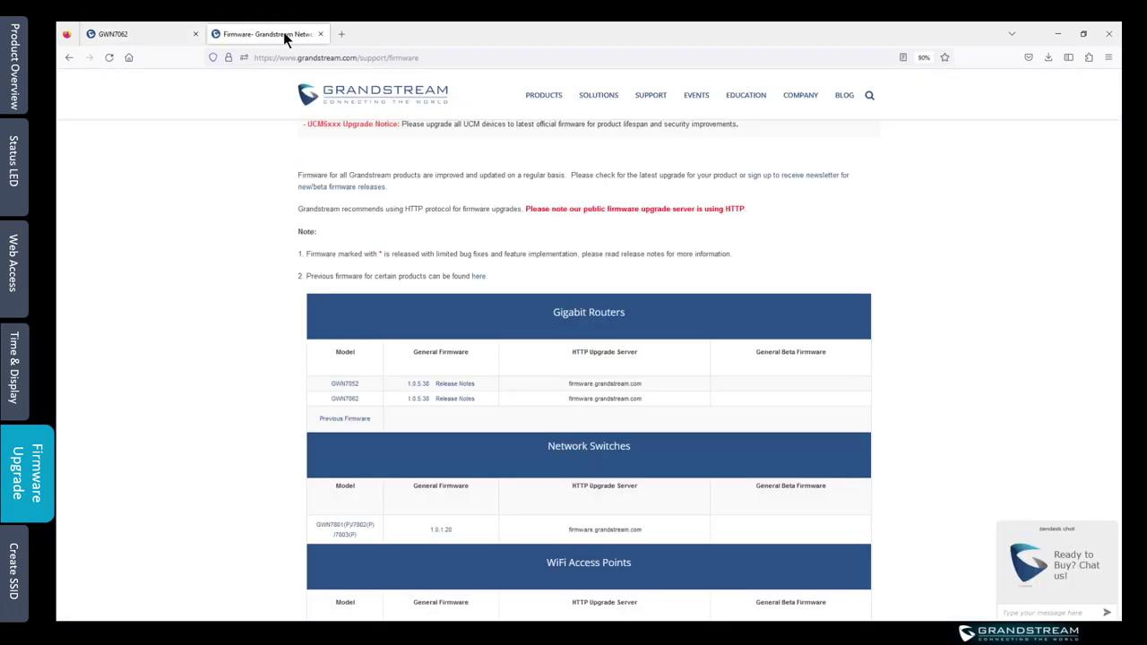
{"action": "left_click", "coordinate": [419, 399]}
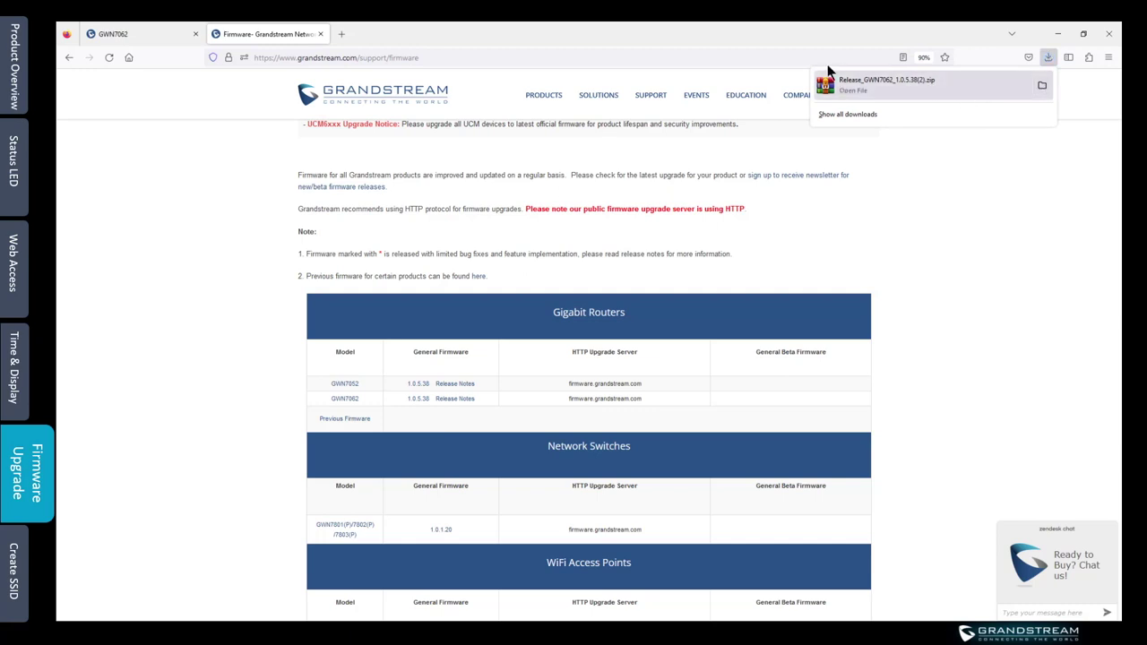
- Extract the downloaded Release_GWN7062_1.0.5.38 zip to get gwn7062fw.bin
{"action": "left_click", "coordinate": [1043, 87]}
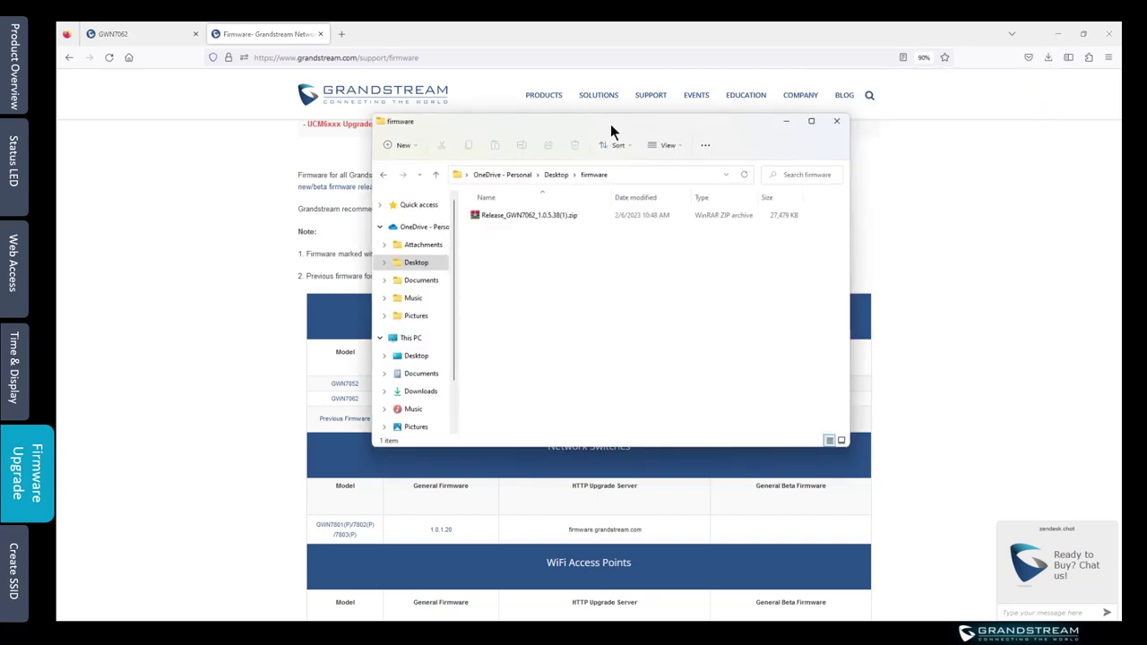
{"action": "right_click", "coordinate": [516, 215]}
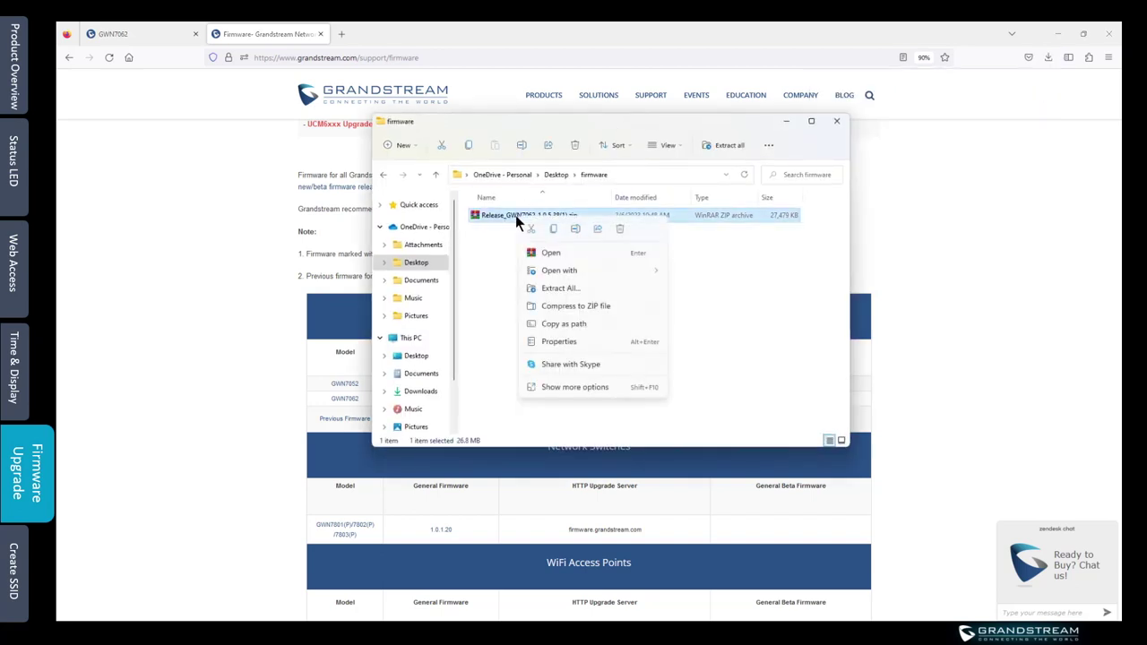
{"action": "left_click", "coordinate": [577, 292]}
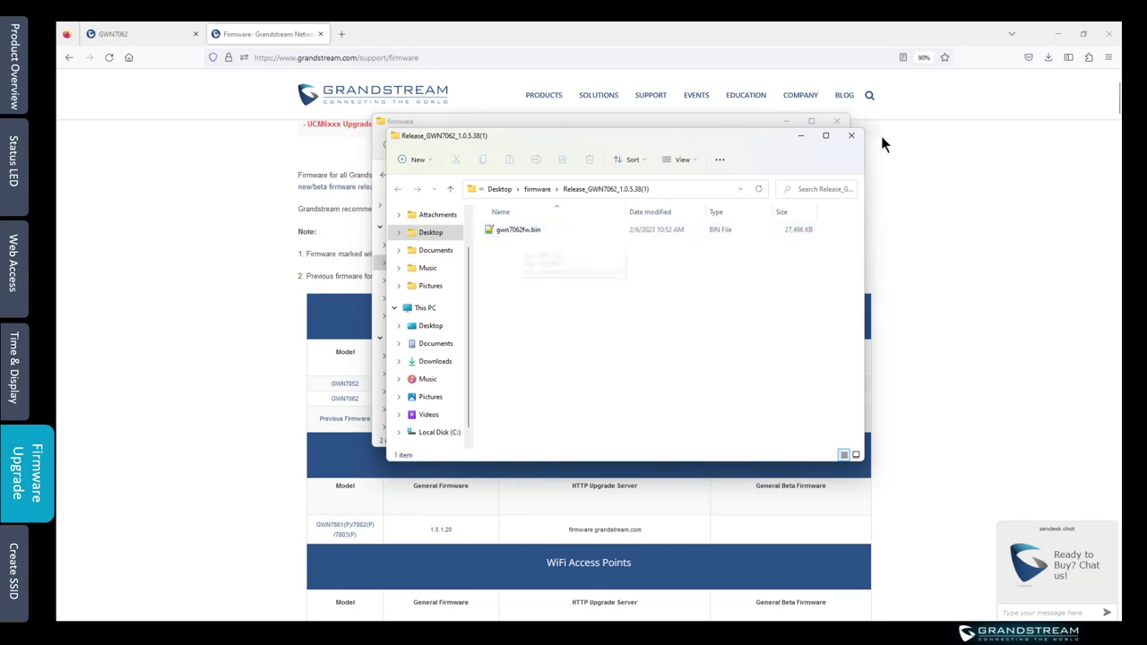
- Manually upload gwn7062fw.bin on the Upgrade page and dismiss the same-version error
{"action": "left_click", "coordinate": [851, 135]}
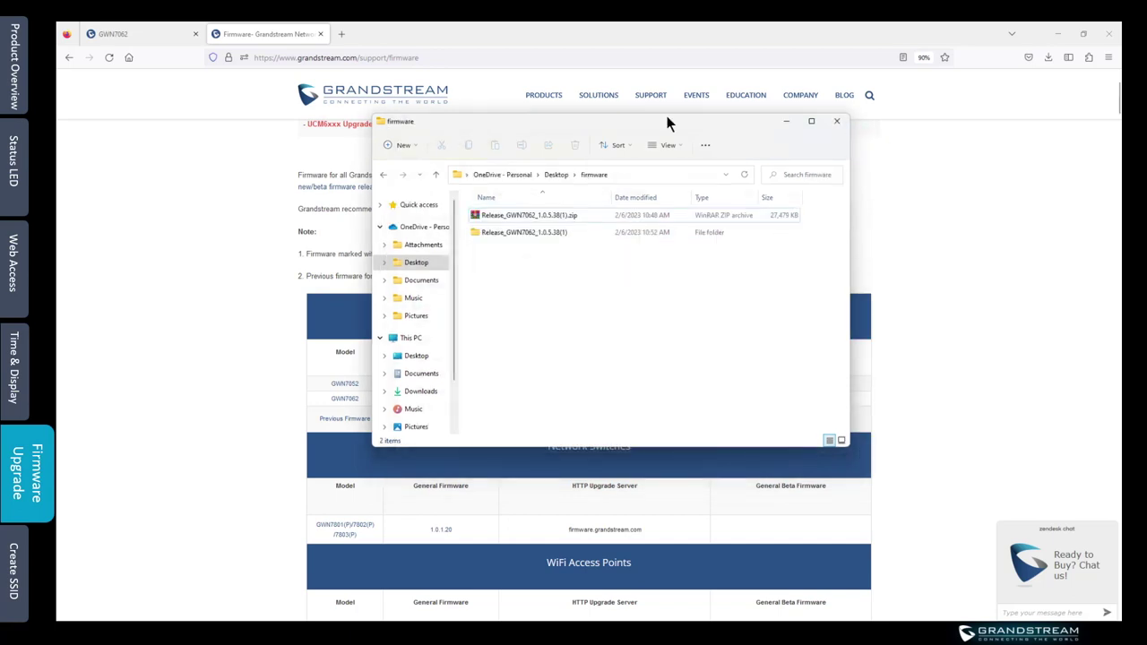
{"action": "left_click", "coordinate": [164, 28]}
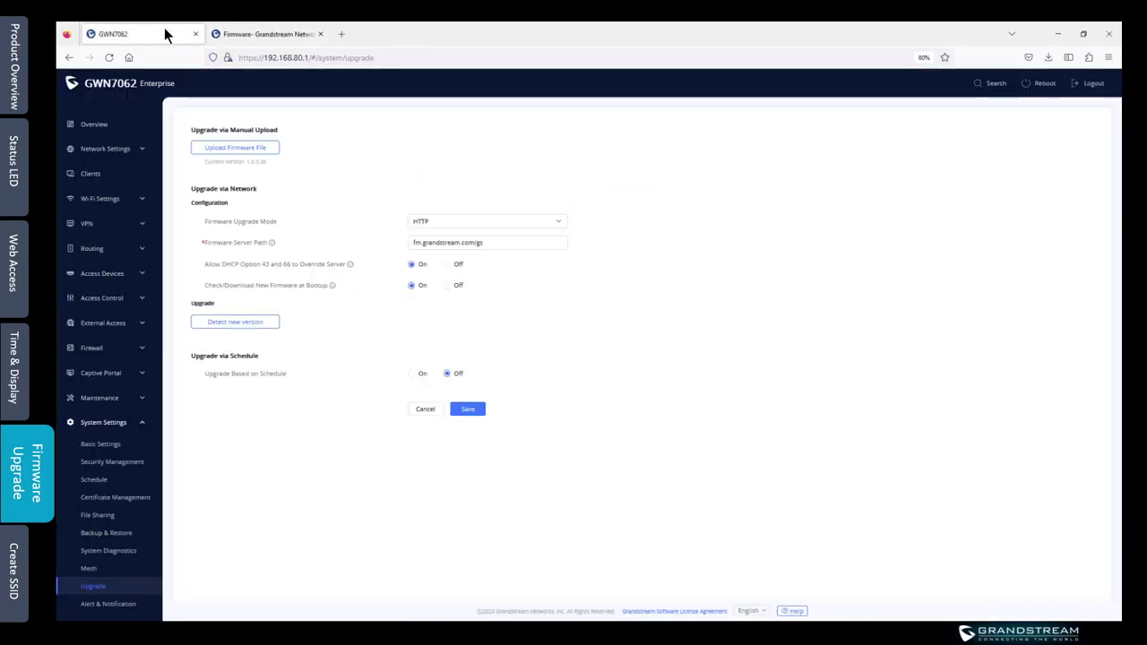
{"action": "left_click", "coordinate": [235, 149]}
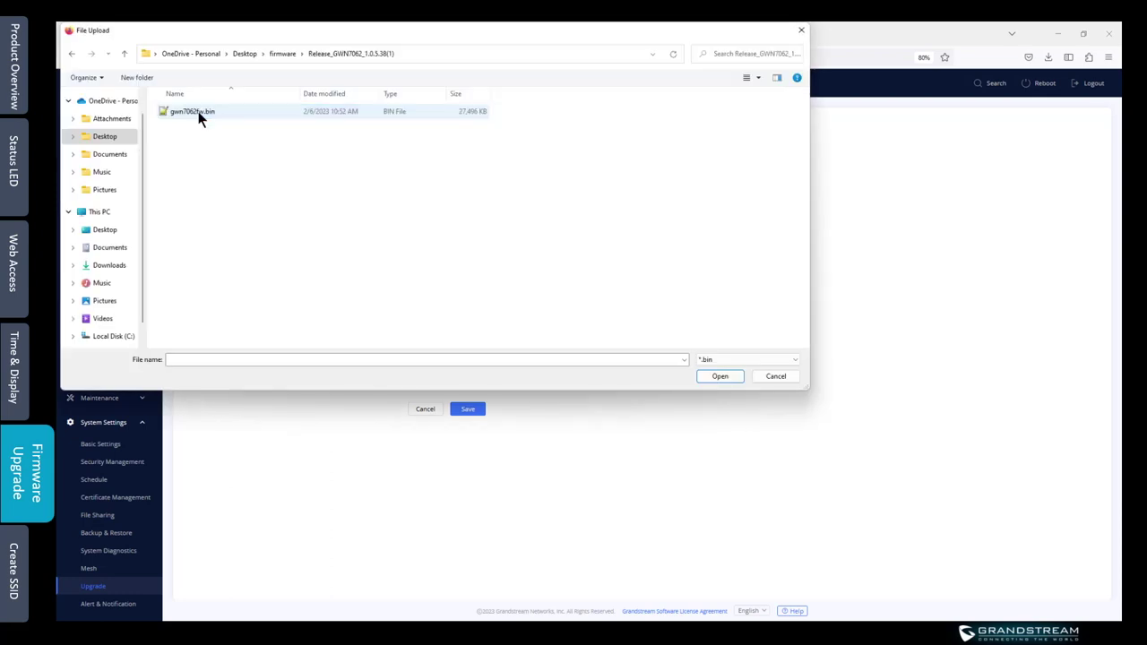
{"action": "left_click", "coordinate": [191, 119]}
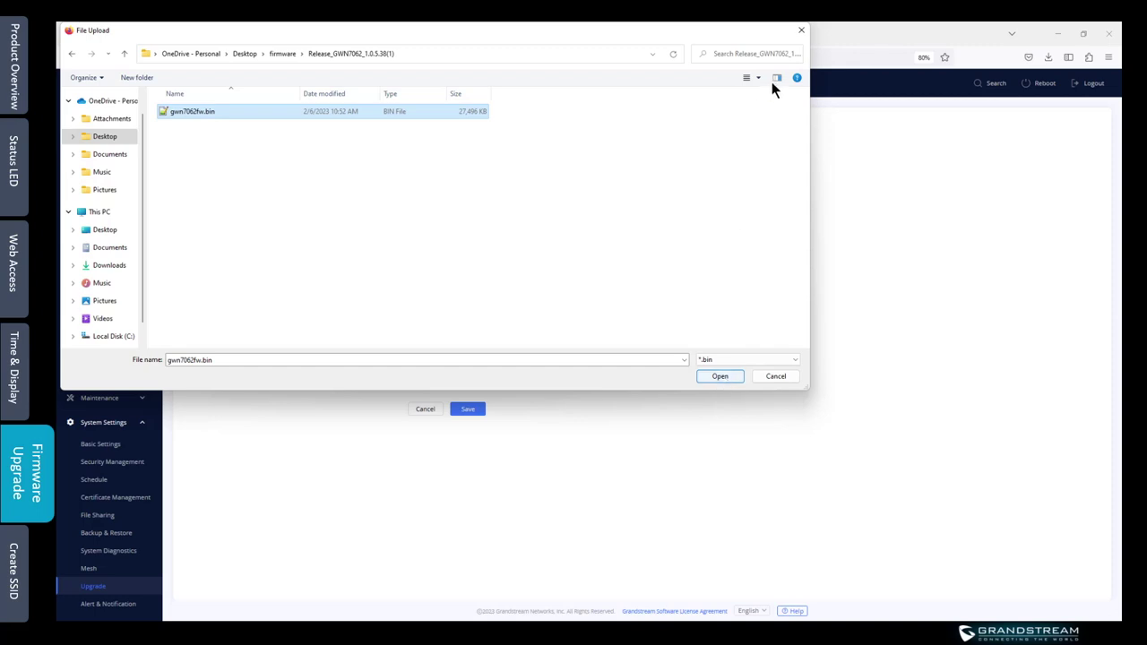
{"action": "left_click", "coordinate": [718, 377]}
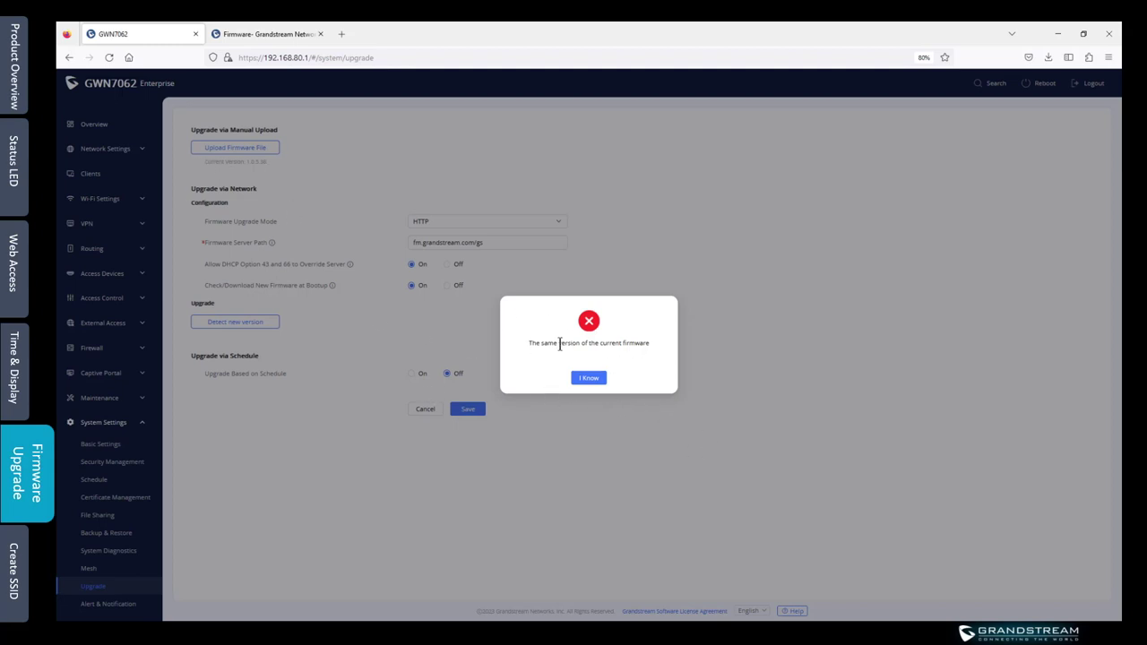
{"action": "left_click", "coordinate": [592, 380]}
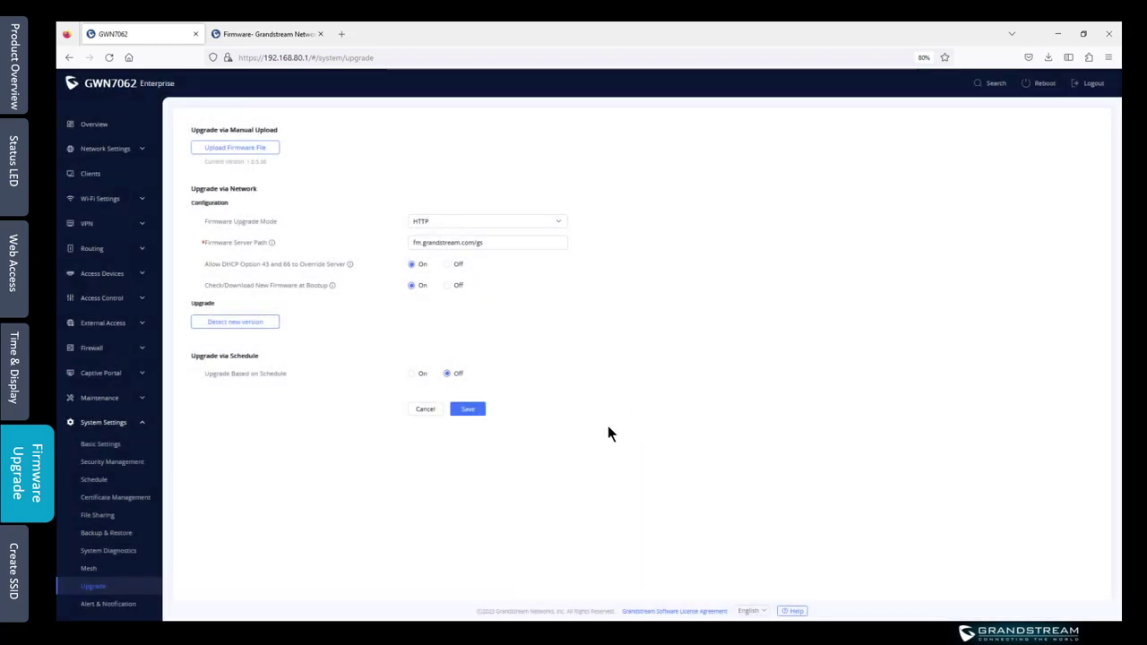
- Switch the firmware upgrade mode to TFTP with server path 192.168.80.20
{"action": "left_click", "coordinate": [432, 225]}
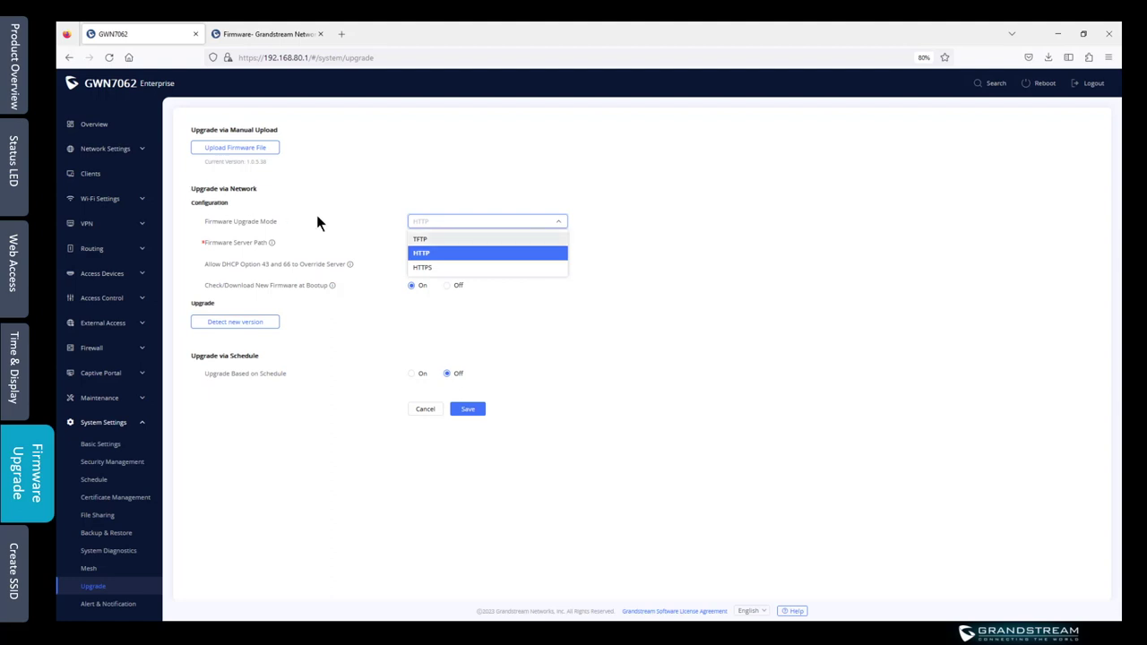
{"action": "left_click", "coordinate": [434, 240]}
{"action": "left_click_drag", "start_coordinate": [498, 242], "coordinate": [281, 230]}
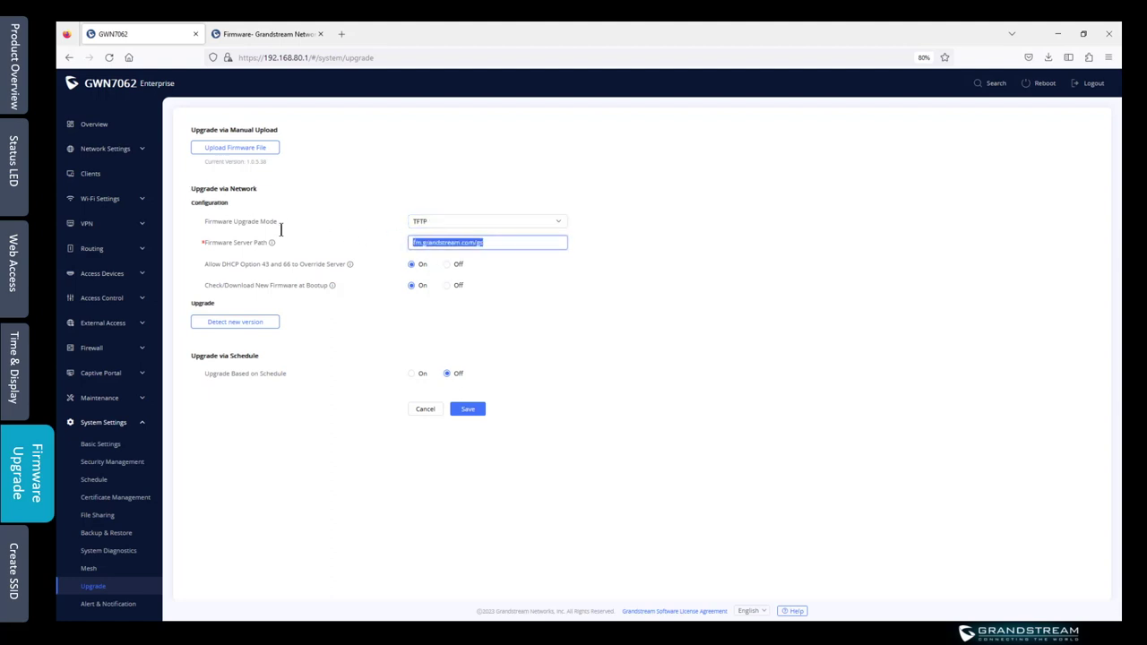
{"action": "type", "text": "192.168.80"}
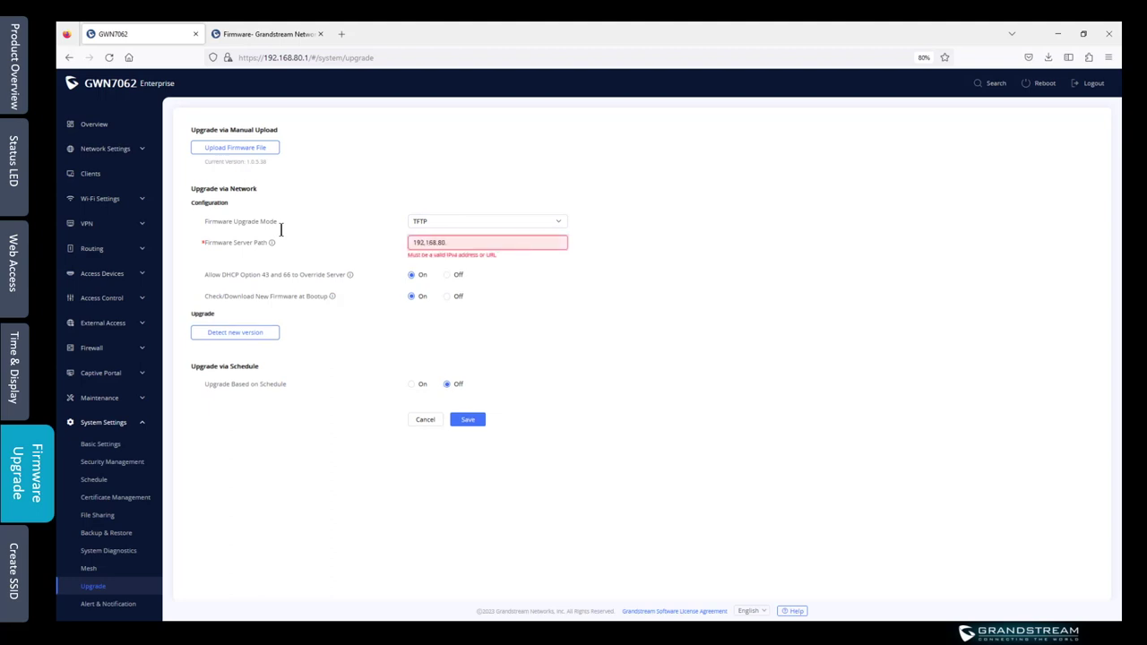
{"action": "type", "text": ".20"}
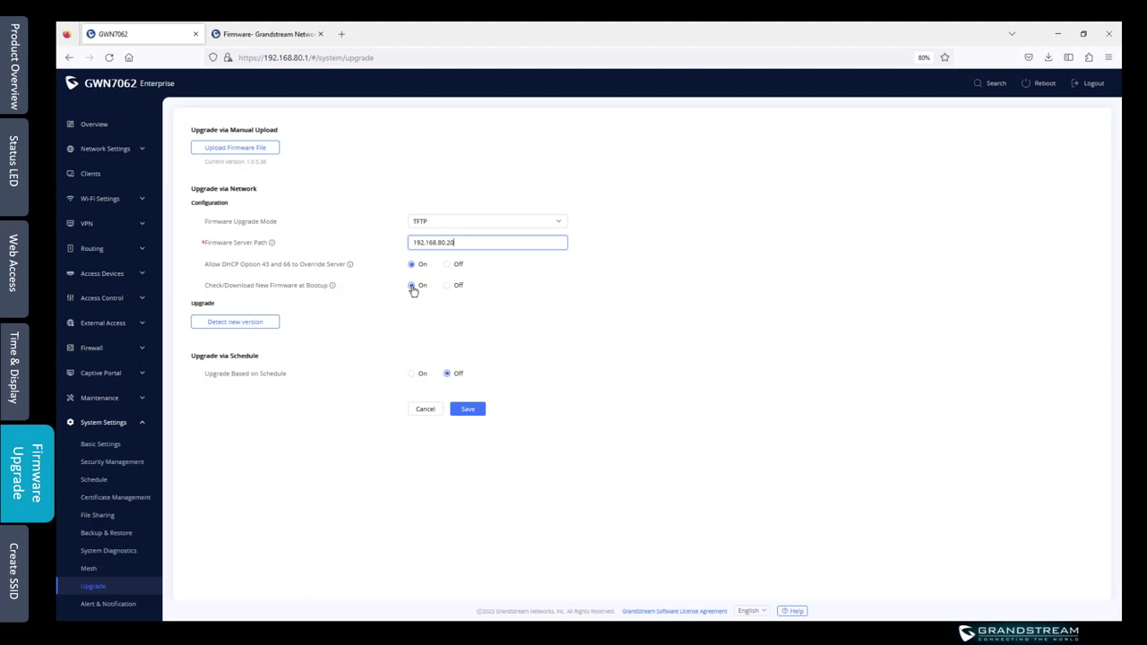
{"action": "left_click", "coordinate": [411, 287]}
{"action": "left_click_drag", "start_coordinate": [461, 244], "coordinate": [391, 243]}
{"action": "left_click", "coordinate": [617, 340]}
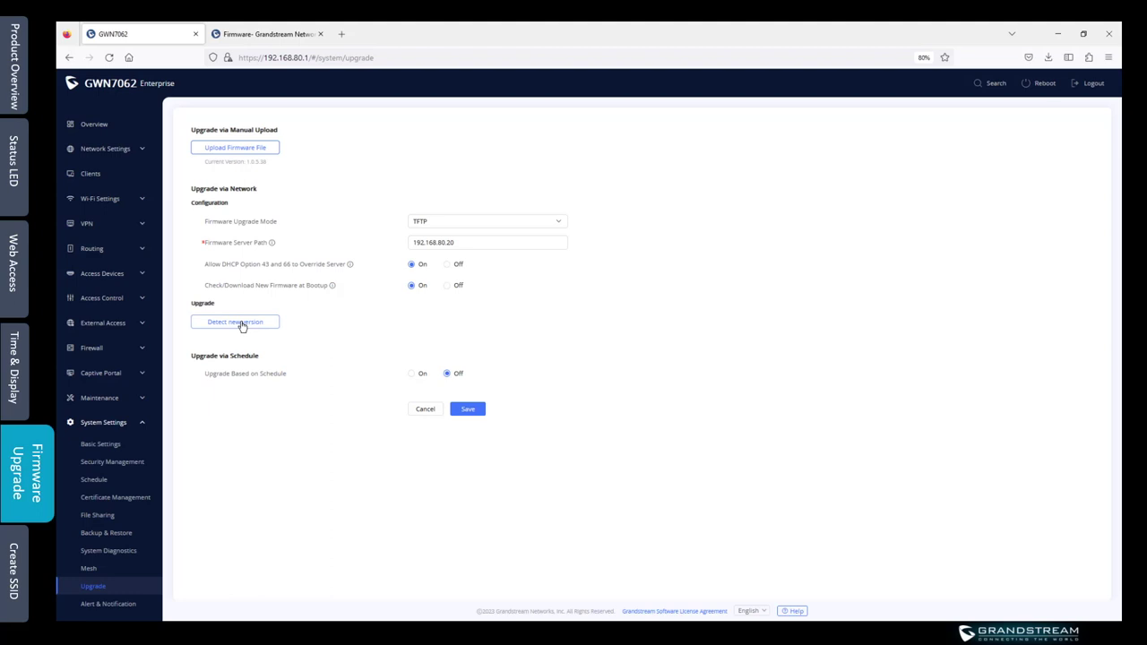
- Save HTTP upgrade mode with server path firmware.grandstream.com, then check for newer firmware
{"action": "left_click", "coordinate": [428, 229]}
{"action": "left_click", "coordinate": [463, 253]}
{"action": "left_click_drag", "start_coordinate": [455, 242], "coordinate": [265, 231]}
{"action": "type", "text": "fi"}
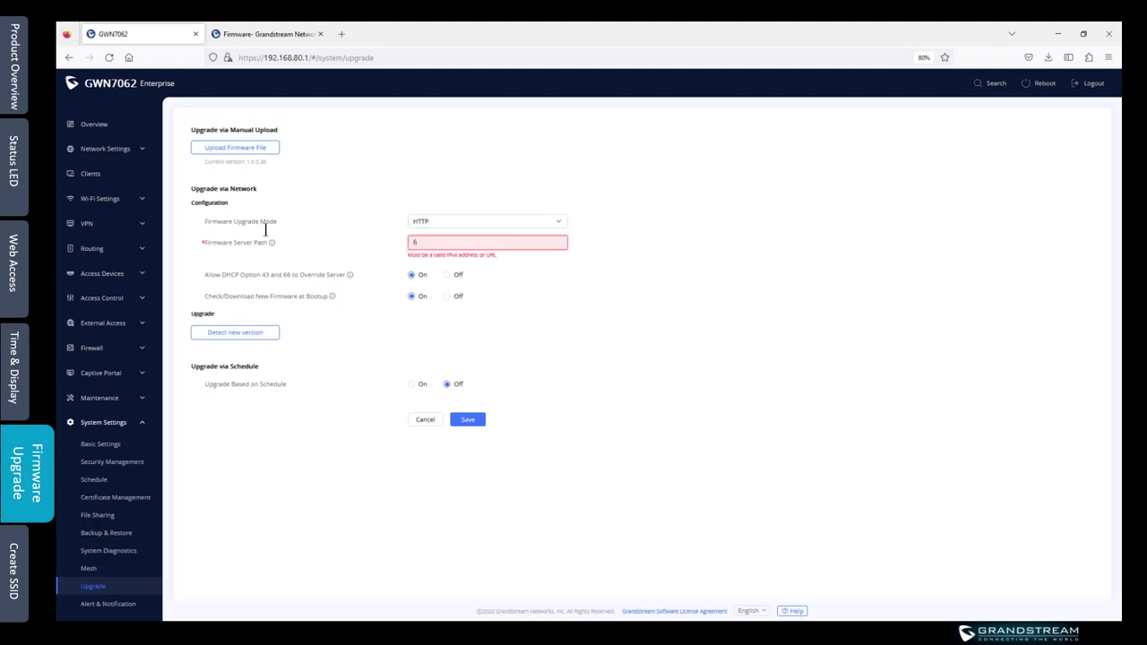
{"action": "type", "text": "rmware.grandstrea"}
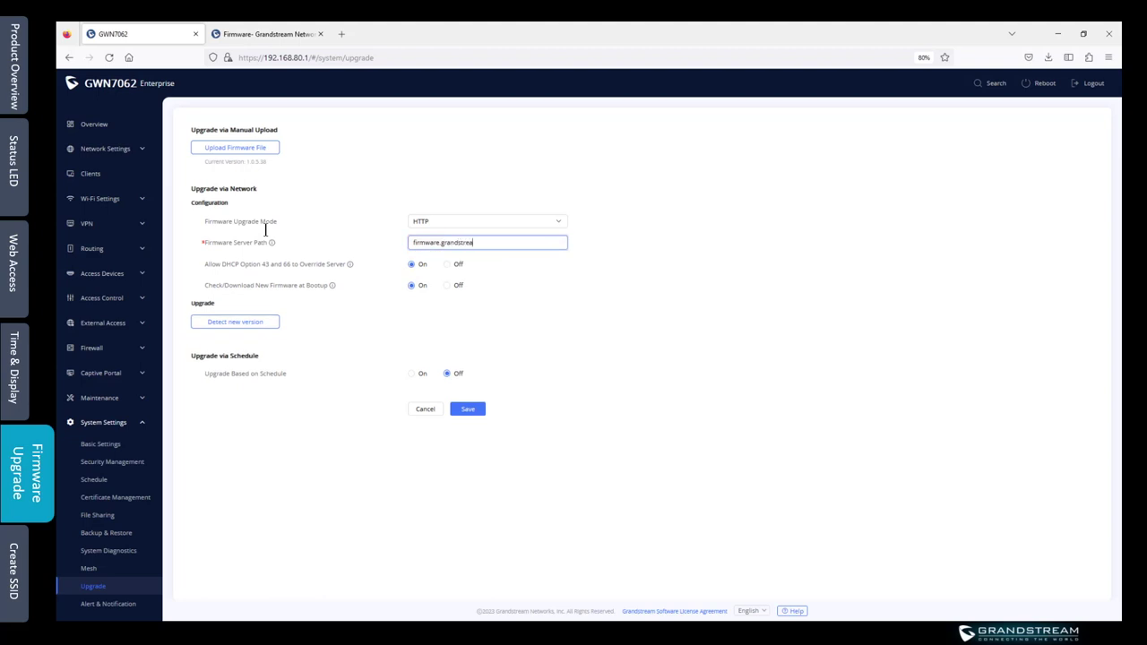
{"action": "type", "text": "m.com"}
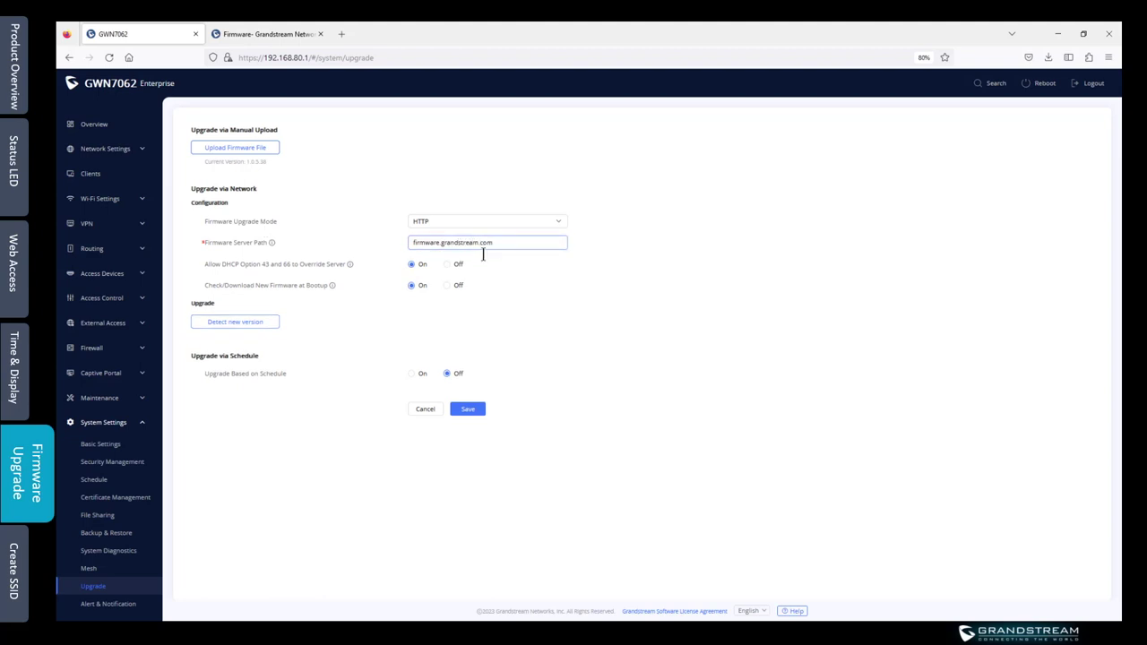
{"action": "left_click", "coordinate": [467, 409]}
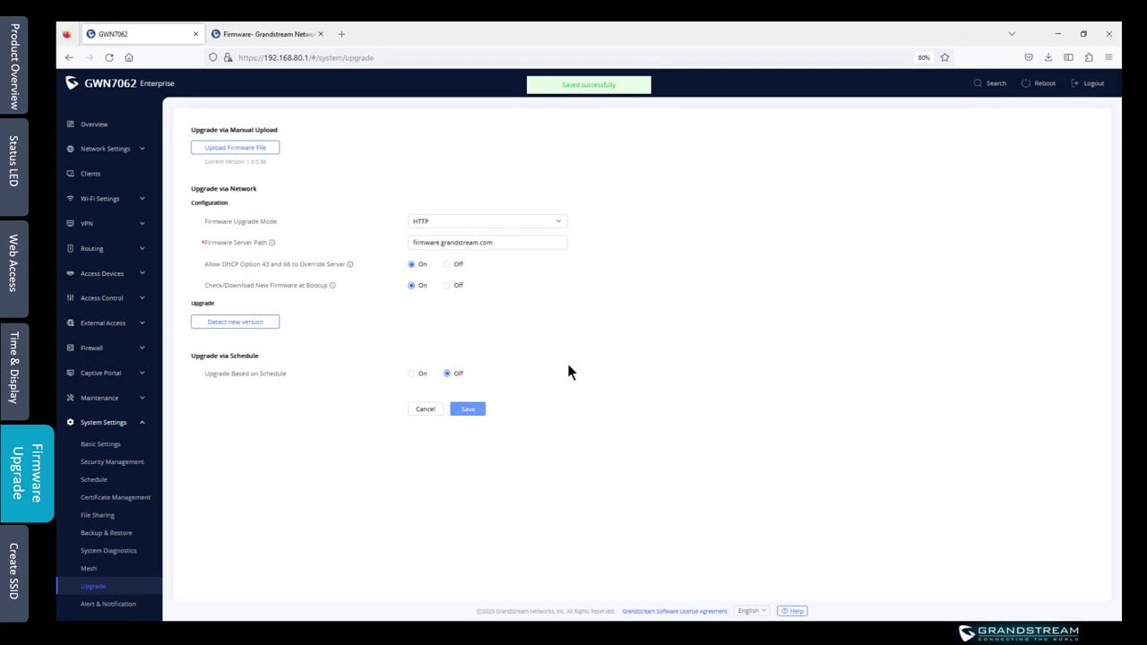
{"action": "left_click", "coordinate": [259, 326]}
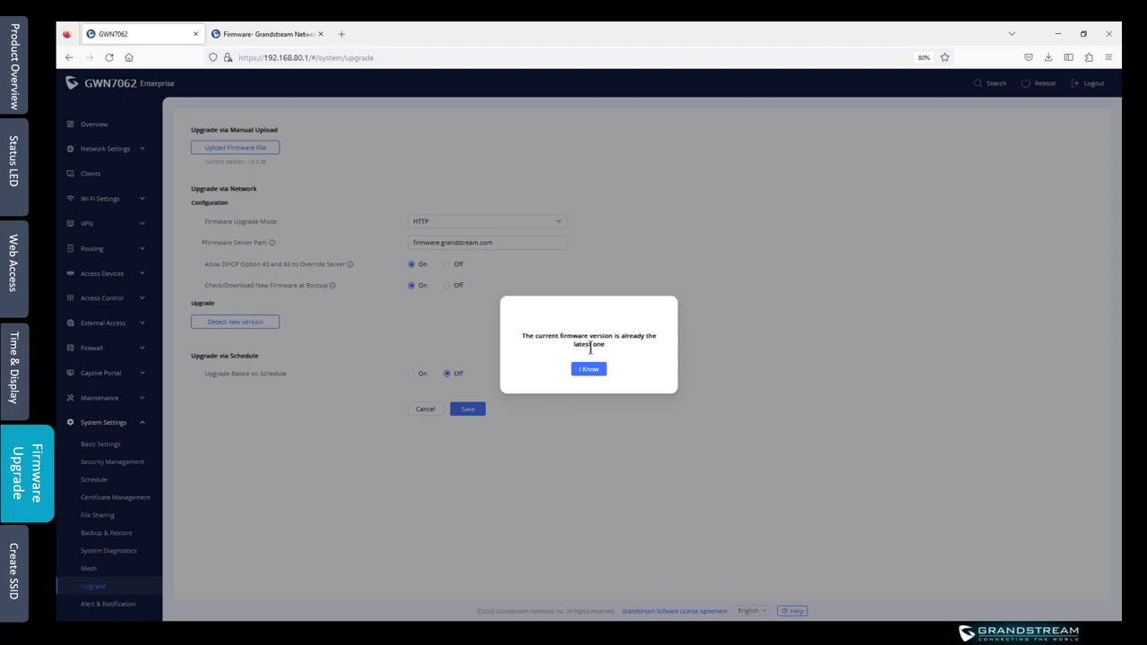
- Turn on Upgrade Based on Schedule and start a new upgrade schedule
{"action": "left_click", "coordinate": [589, 370]}
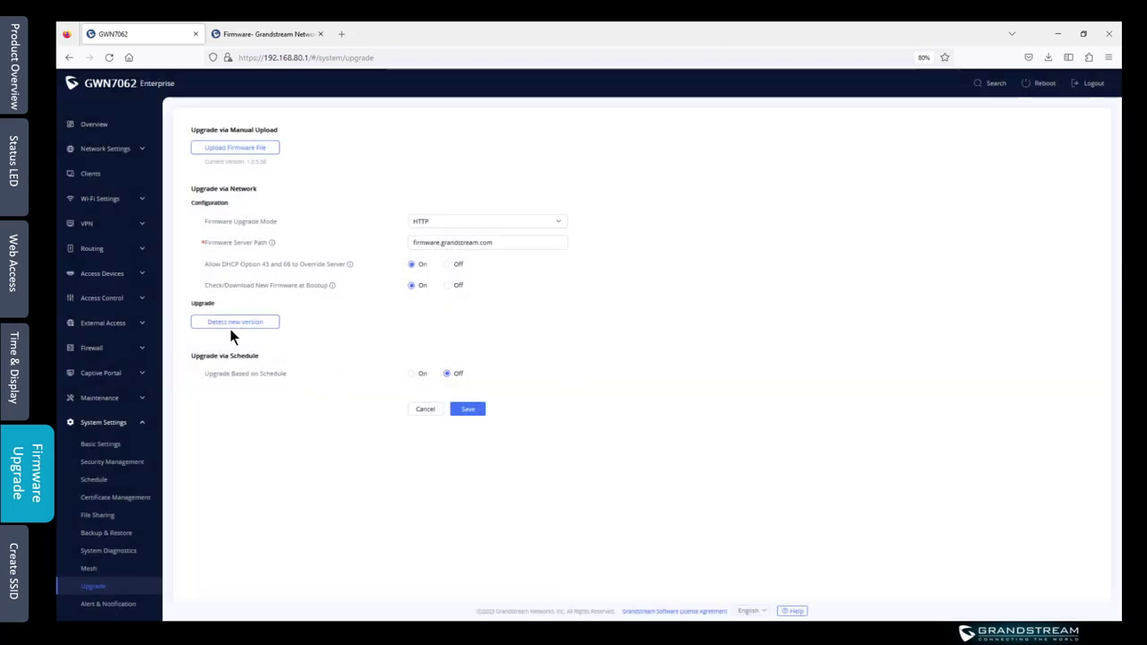
{"action": "left_click", "coordinate": [411, 375]}
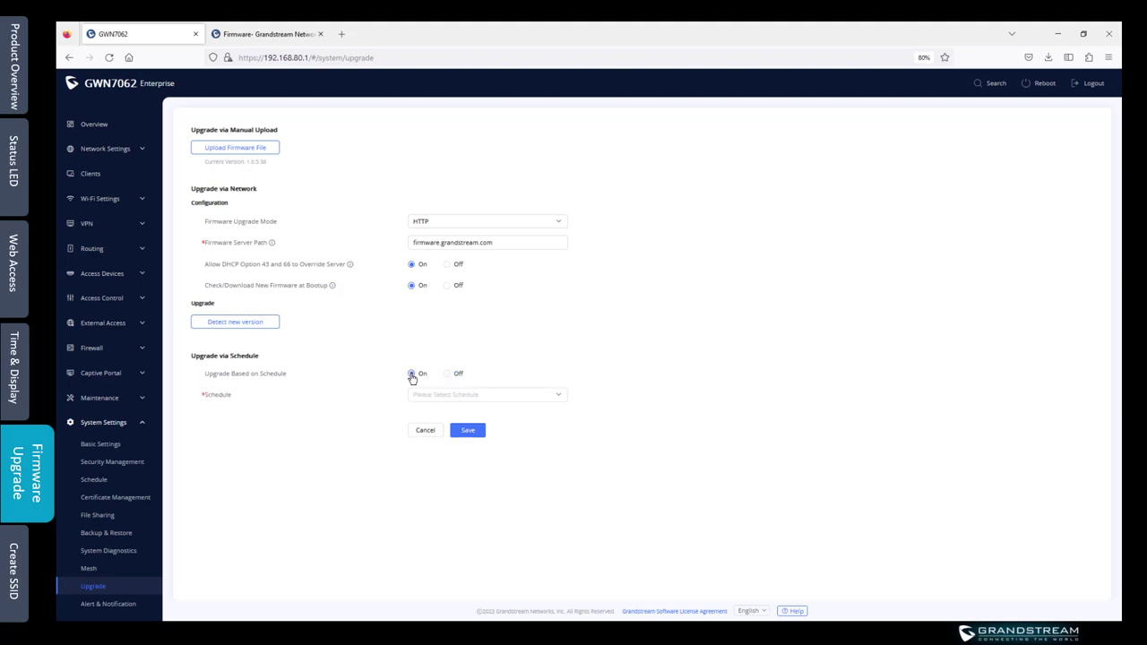
{"action": "left_click", "coordinate": [461, 396]}
{"action": "left_click", "coordinate": [454, 418]}
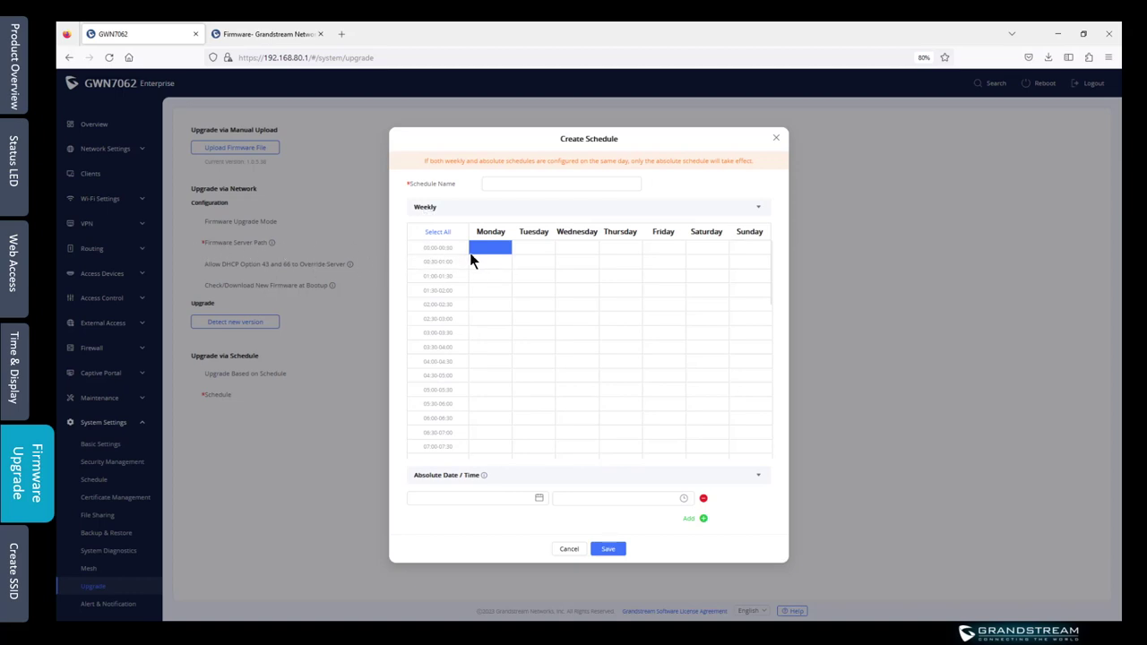
- Set the schedule's absolute date to 2023/02/12 with the 10:00-10:30 time slot
{"action": "left_click", "coordinate": [487, 498]}
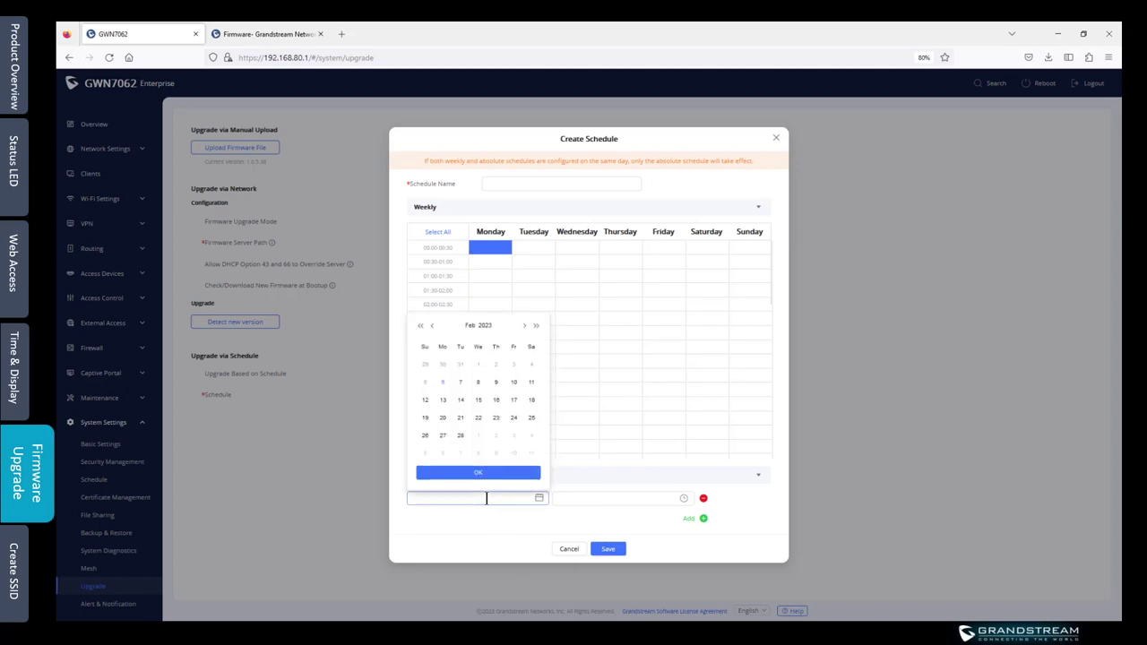
{"action": "left_click", "coordinate": [426, 404]}
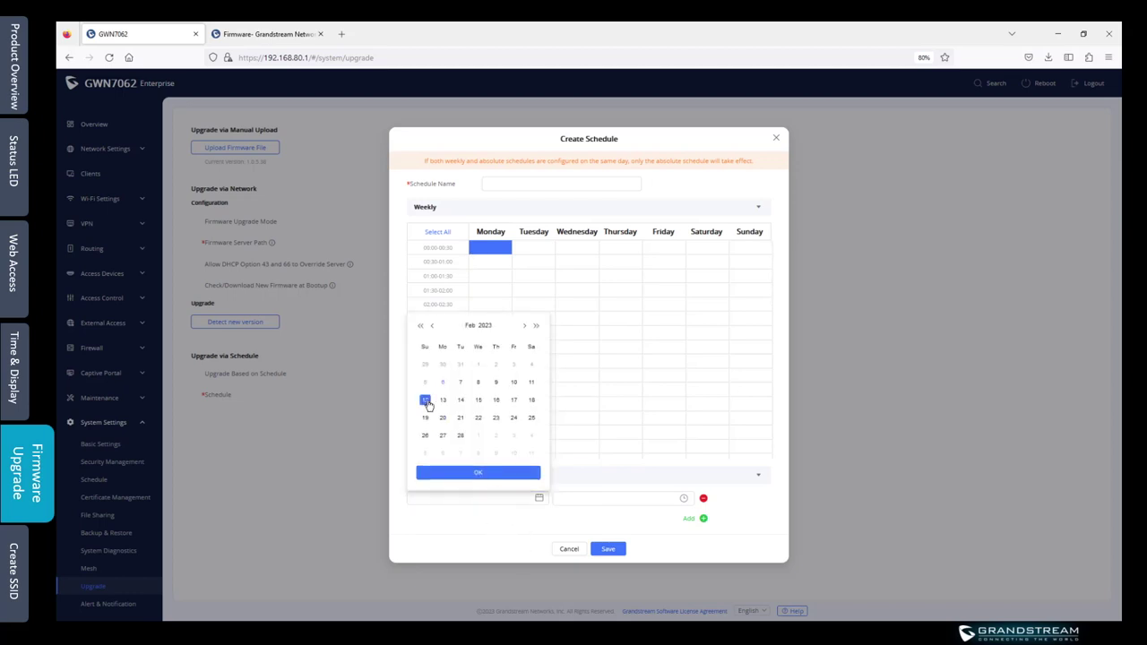
{"action": "left_click", "coordinate": [484, 475]}
{"action": "left_click", "coordinate": [617, 500]}
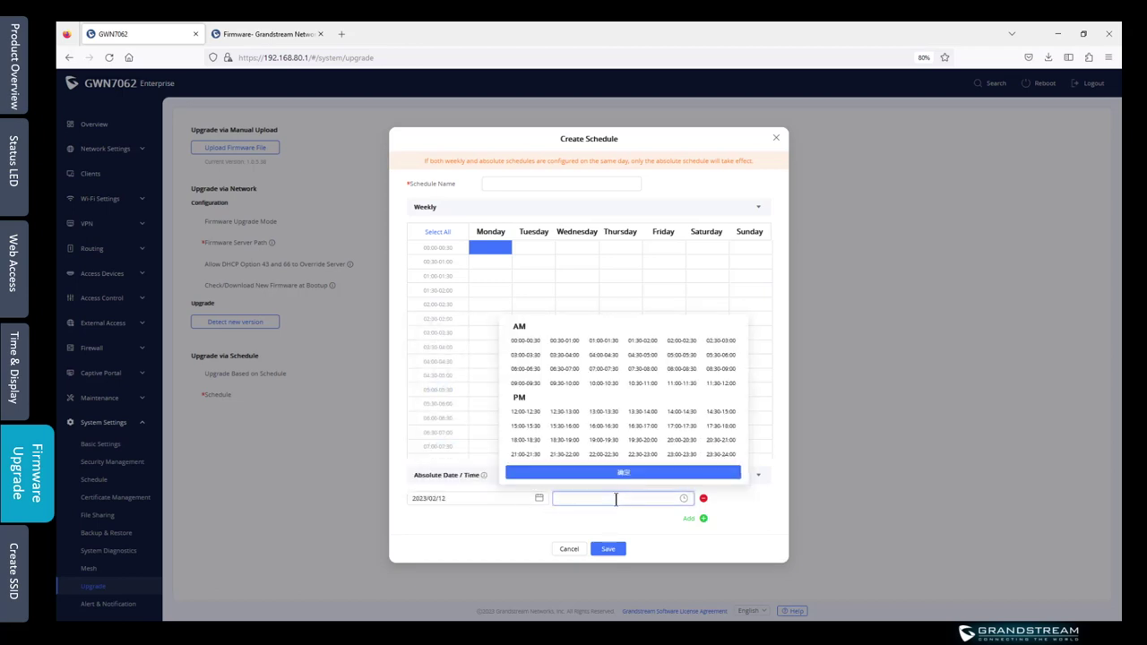
{"action": "left_click", "coordinate": [603, 383]}
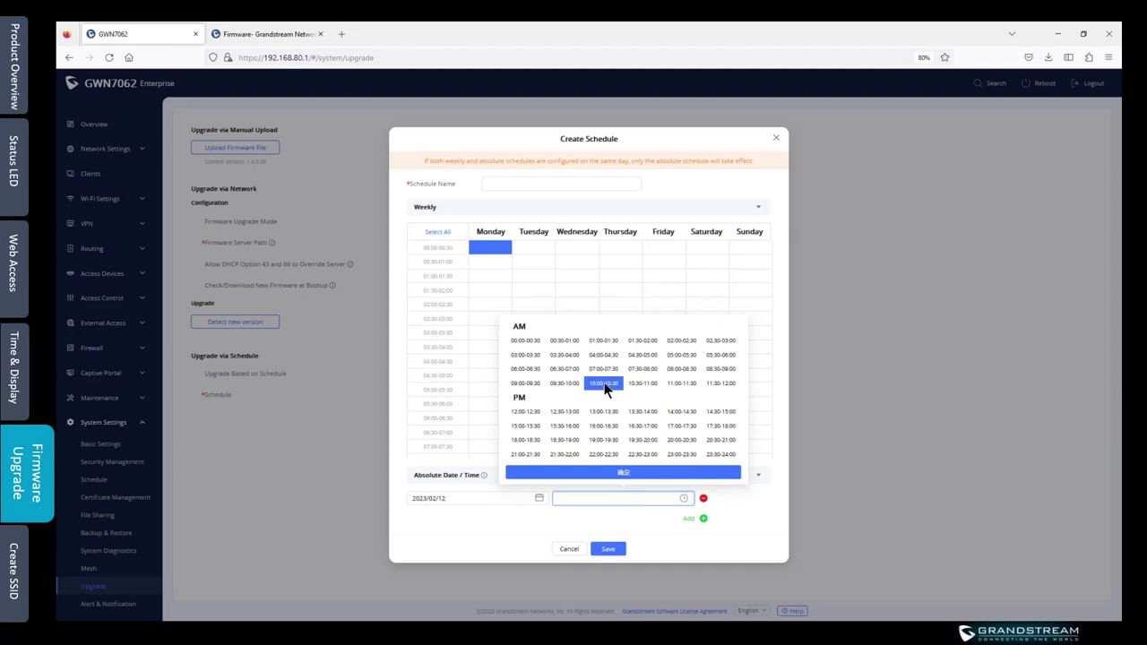
{"action": "left_click", "coordinate": [640, 475]}
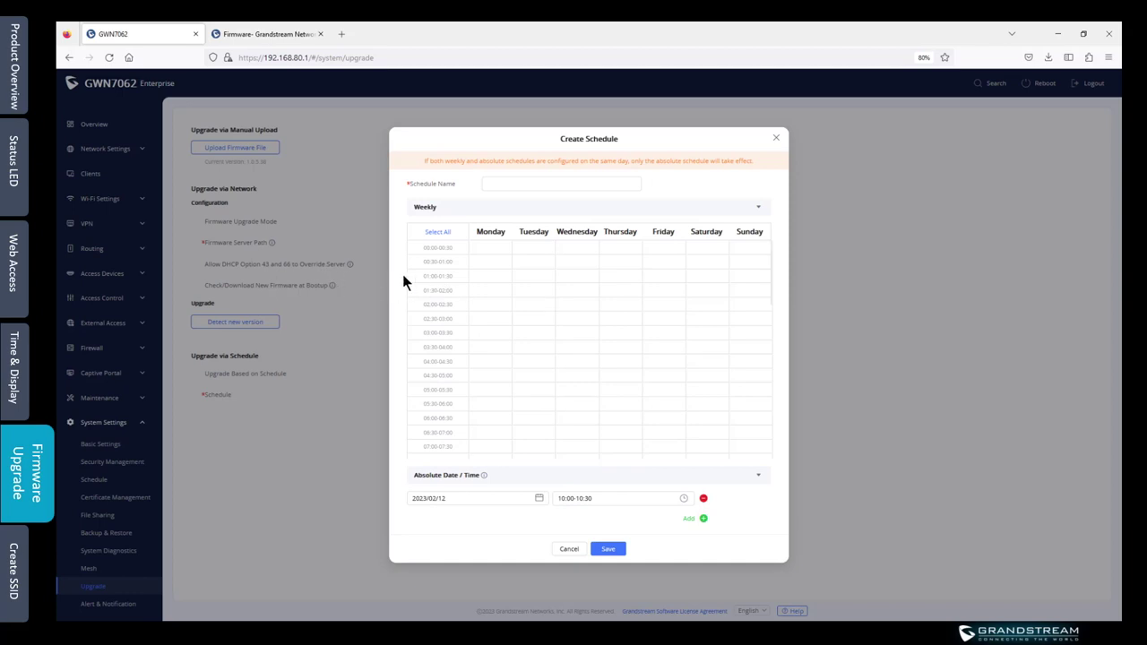
- Discard the unsaved schedule, view System Info on Overview, then go to Wi-Fi Settings > SSIDs
{"action": "left_click", "coordinate": [777, 138]}
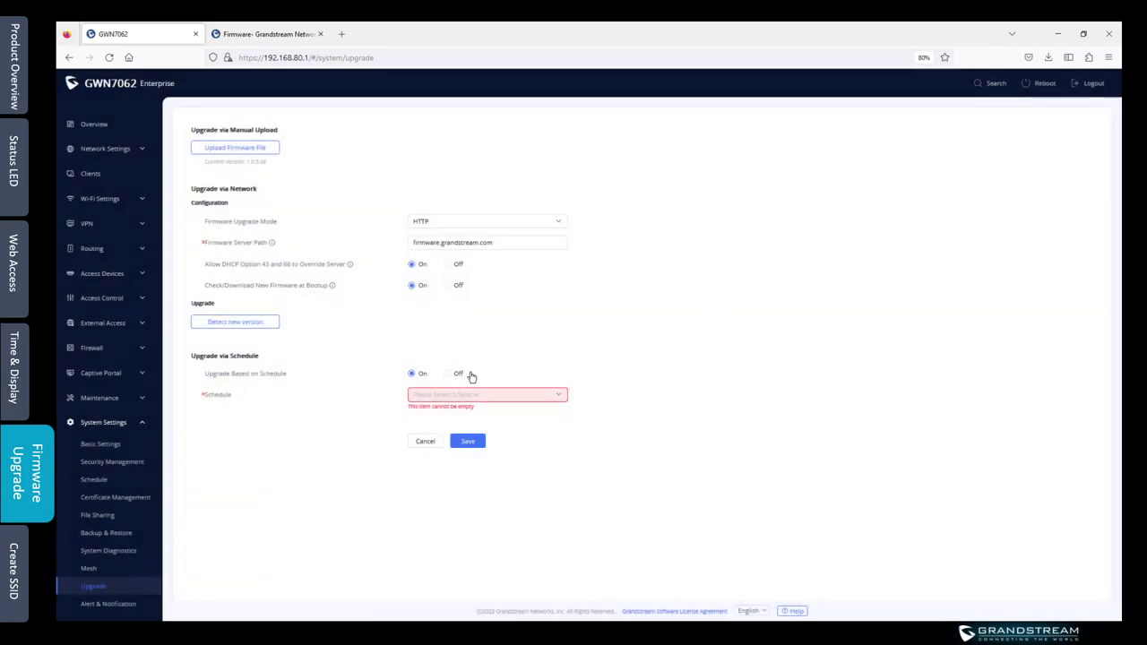
{"action": "left_click", "coordinate": [96, 125]}
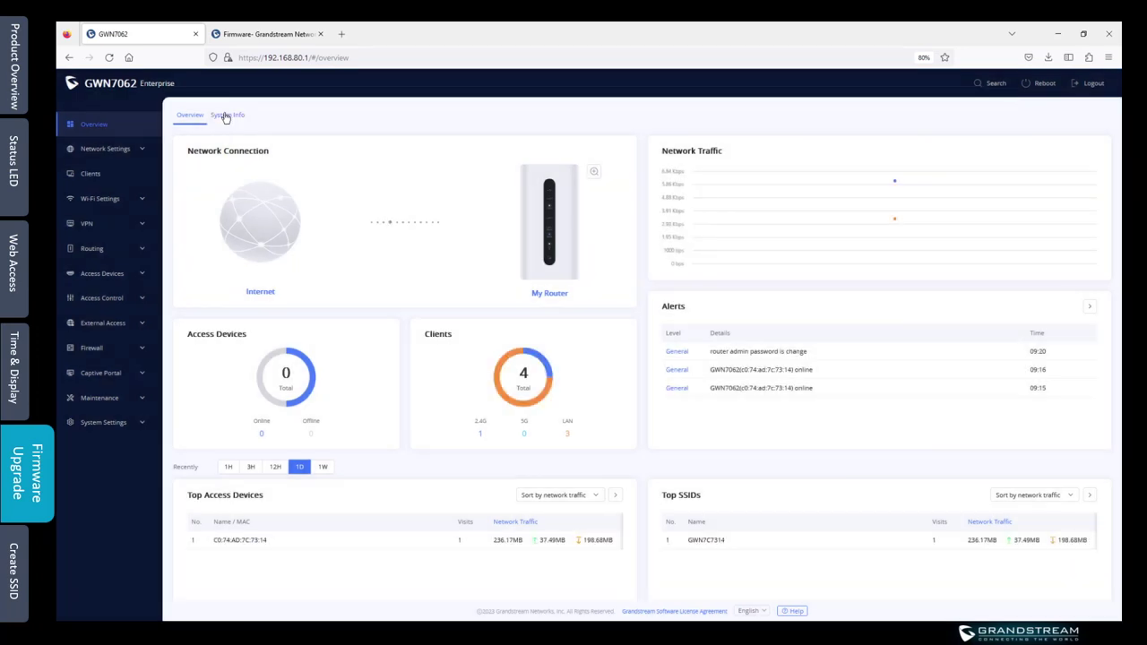
{"action": "left_click", "coordinate": [228, 114]}
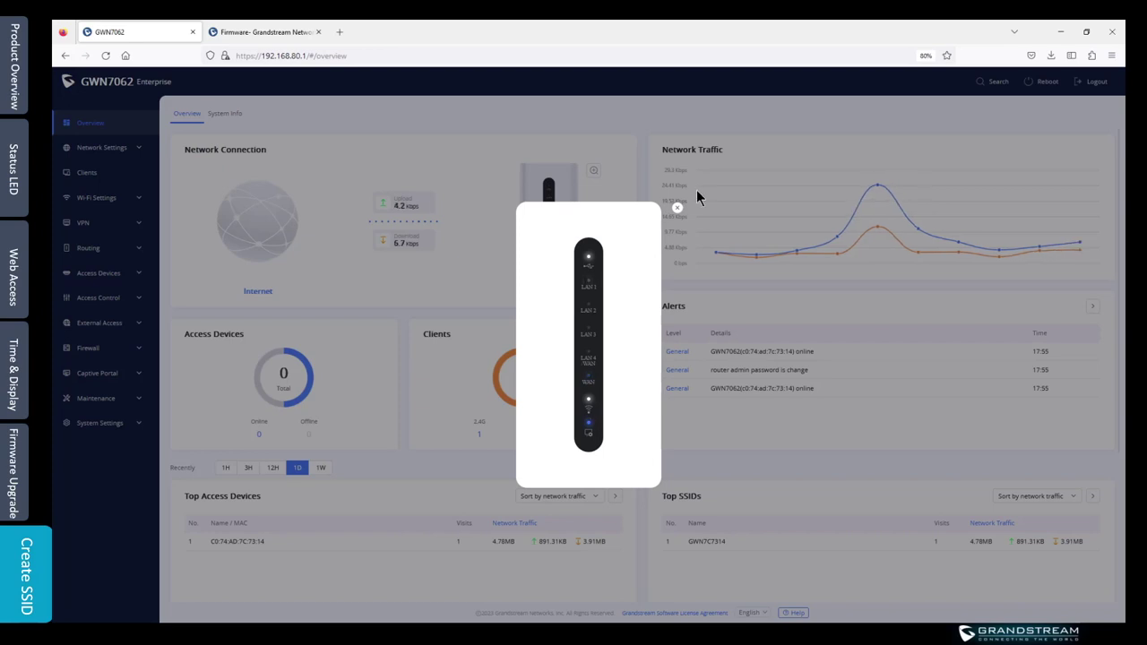
{"action": "left_click", "coordinate": [677, 210]}
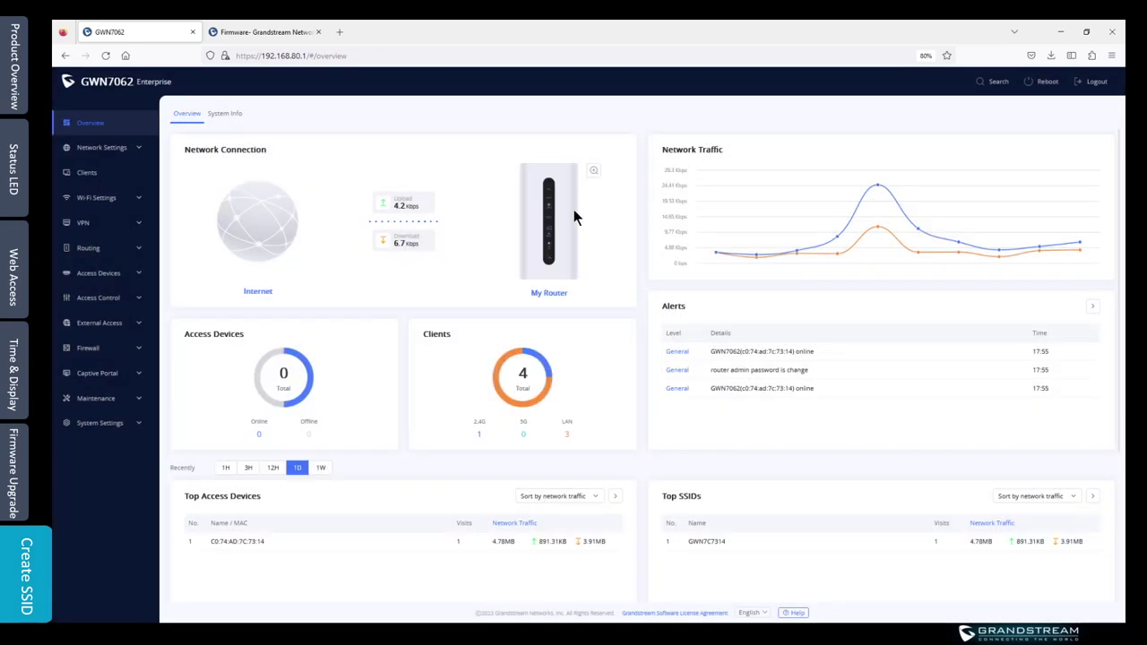
{"action": "left_click", "coordinate": [105, 200]}
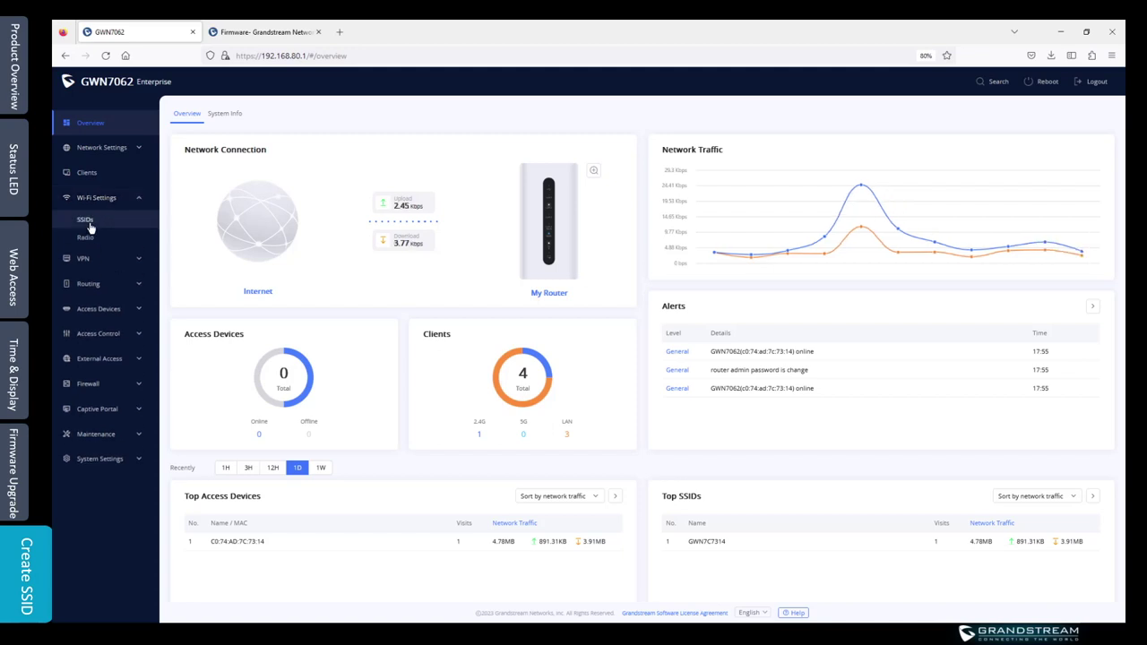
{"action": "left_click", "coordinate": [86, 221]}
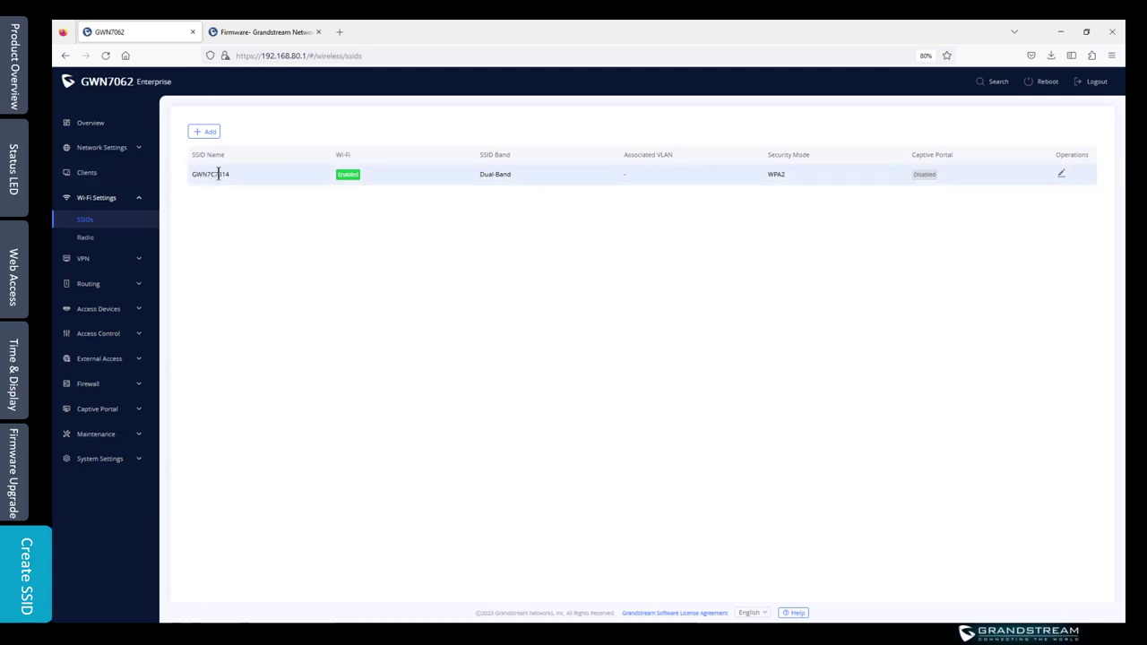
{"action": "left_click", "coordinate": [1063, 175]}
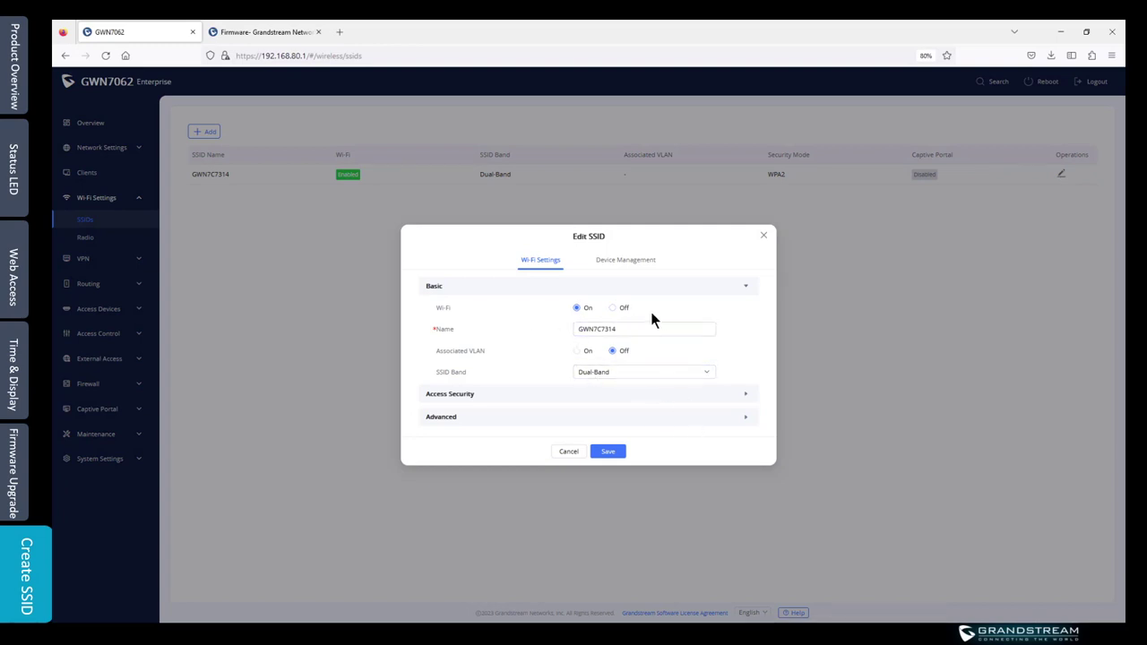
{"action": "left_click_drag", "start_coordinate": [640, 328], "coordinate": [561, 331]}
{"action": "left_click", "coordinate": [563, 331]}
{"action": "left_click", "coordinate": [745, 395]}
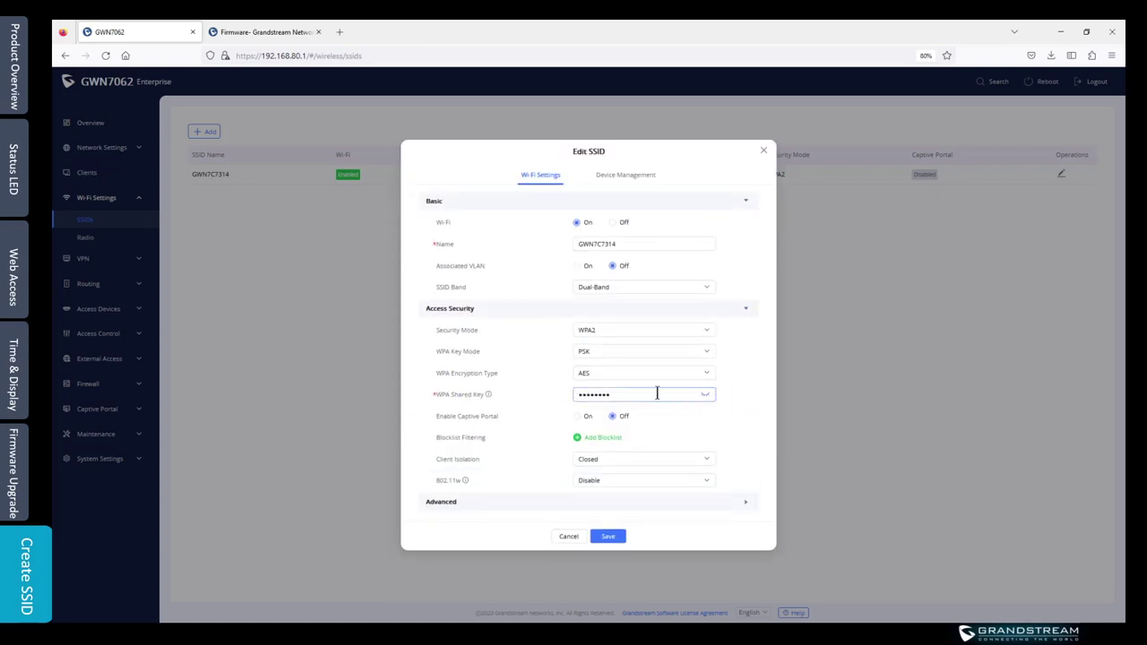
{"action": "left_click_drag", "start_coordinate": [657, 393], "coordinate": [527, 391]}
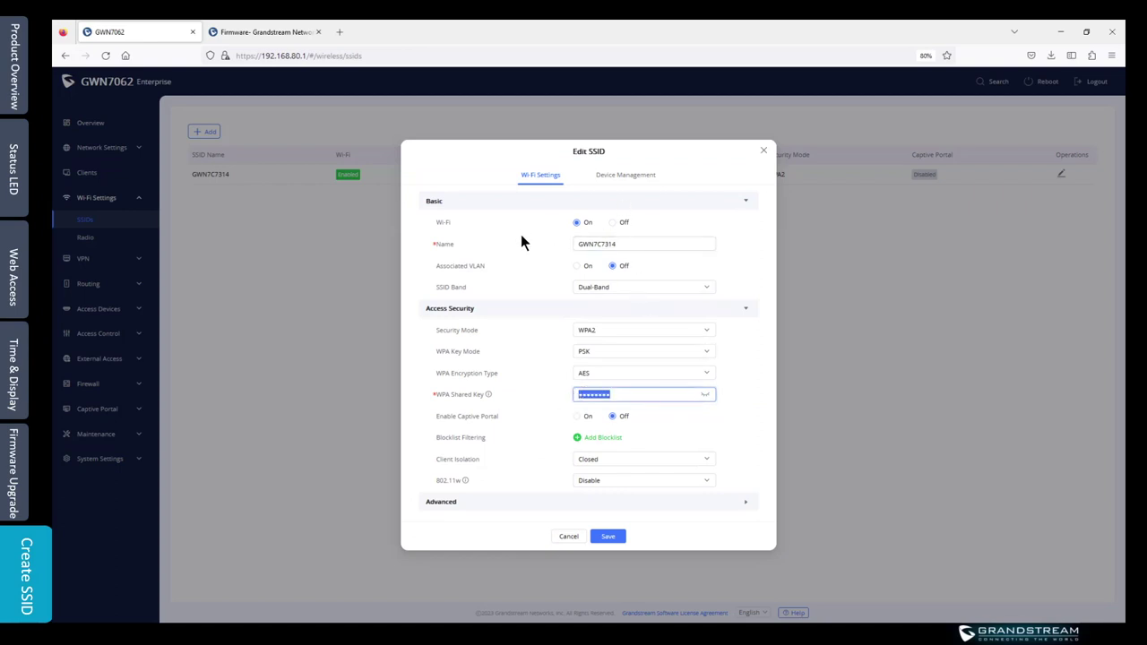
{"action": "left_click", "coordinate": [764, 150]}
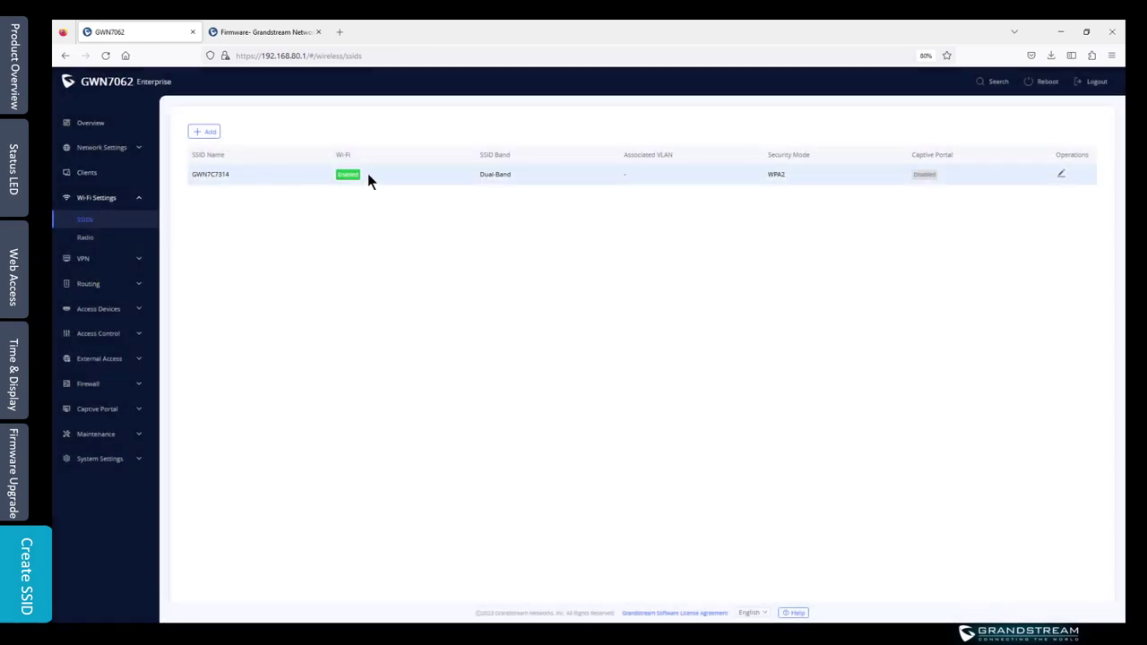
- Add a new SSID with Wi-Fi on and the name Office
{"action": "left_click", "coordinate": [206, 134]}
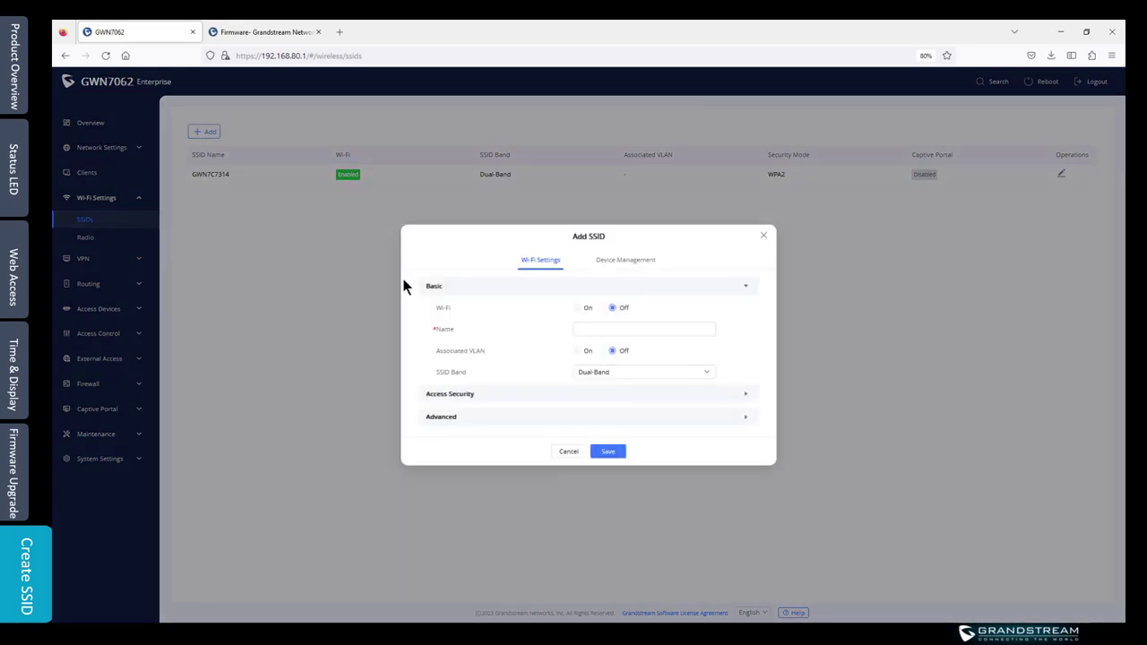
{"action": "left_click", "coordinate": [587, 309]}
{"action": "left_click", "coordinate": [606, 332]}
{"action": "type", "text": "Office"}
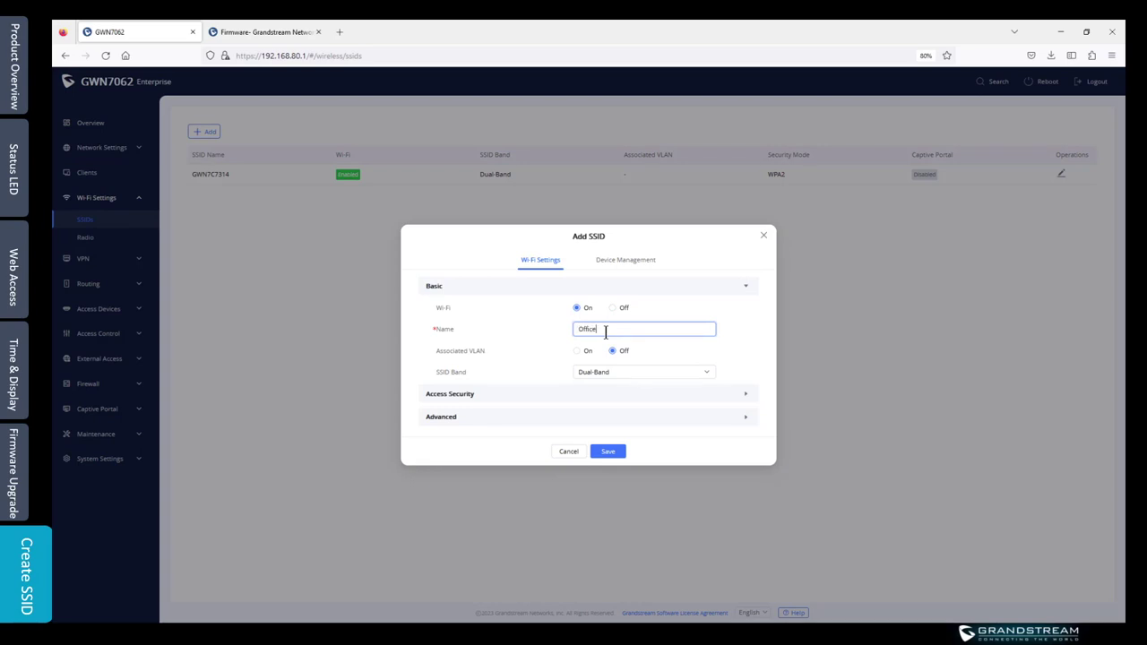
{"action": "left_click_drag", "start_coordinate": [606, 332], "coordinate": [538, 328]}
{"action": "left_click", "coordinate": [521, 372]}
- Leave VLAN association off and the SSID band on Dual-Band
{"action": "left_click", "coordinate": [577, 351]}
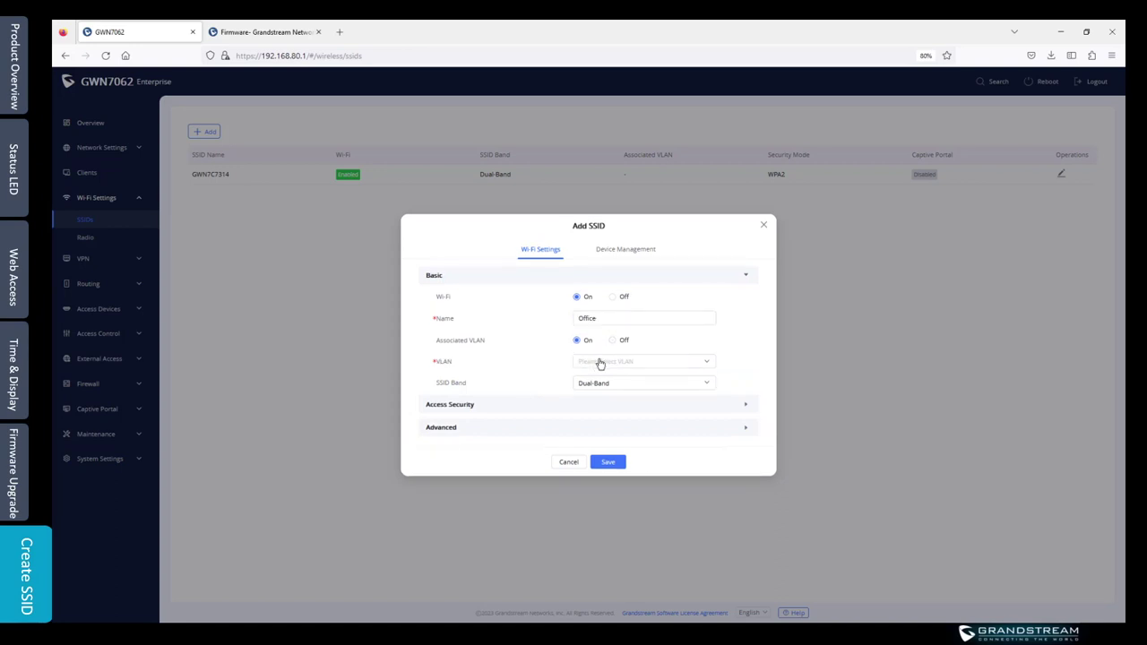
{"action": "left_click", "coordinate": [620, 364]}
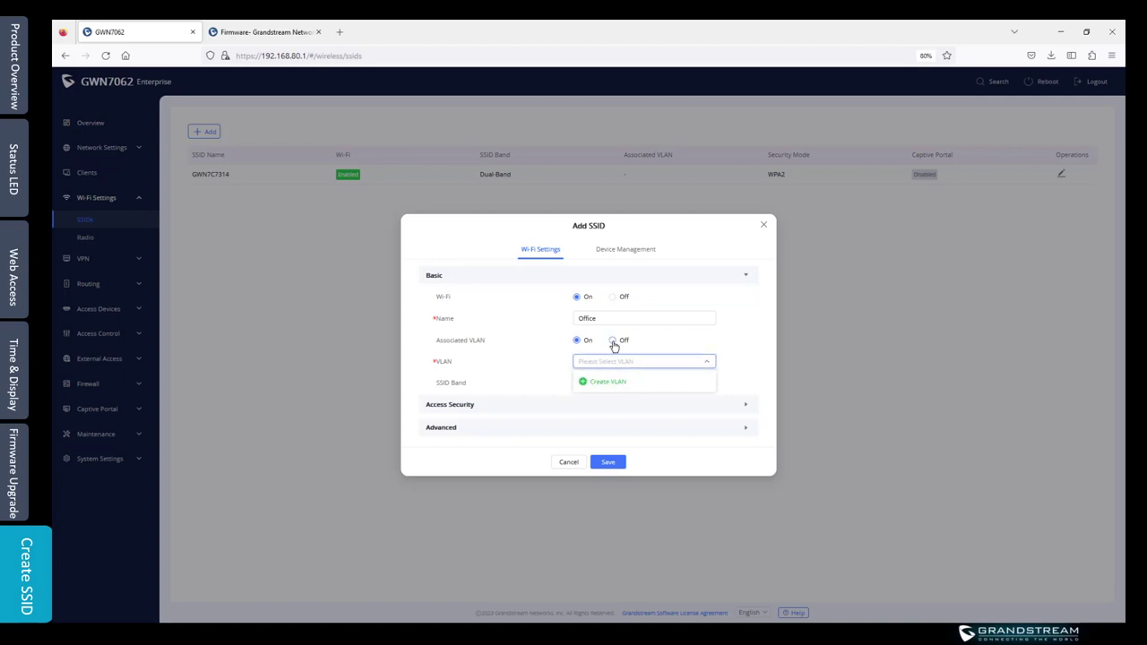
{"action": "left_click", "coordinate": [616, 349]}
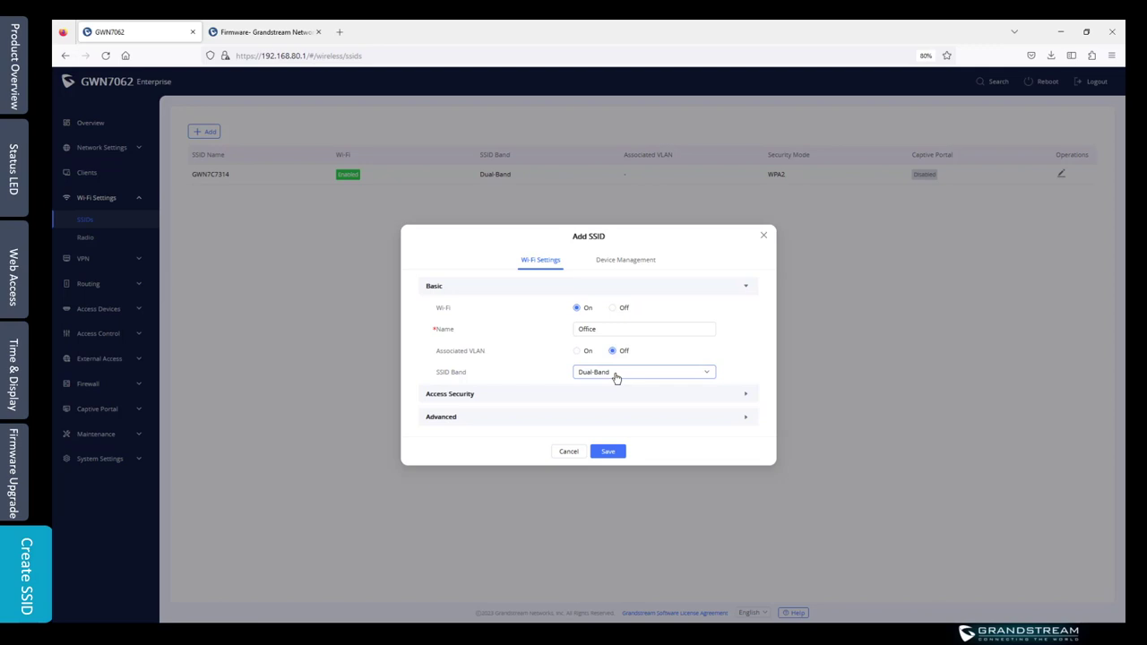
{"action": "left_click", "coordinate": [616, 374]}
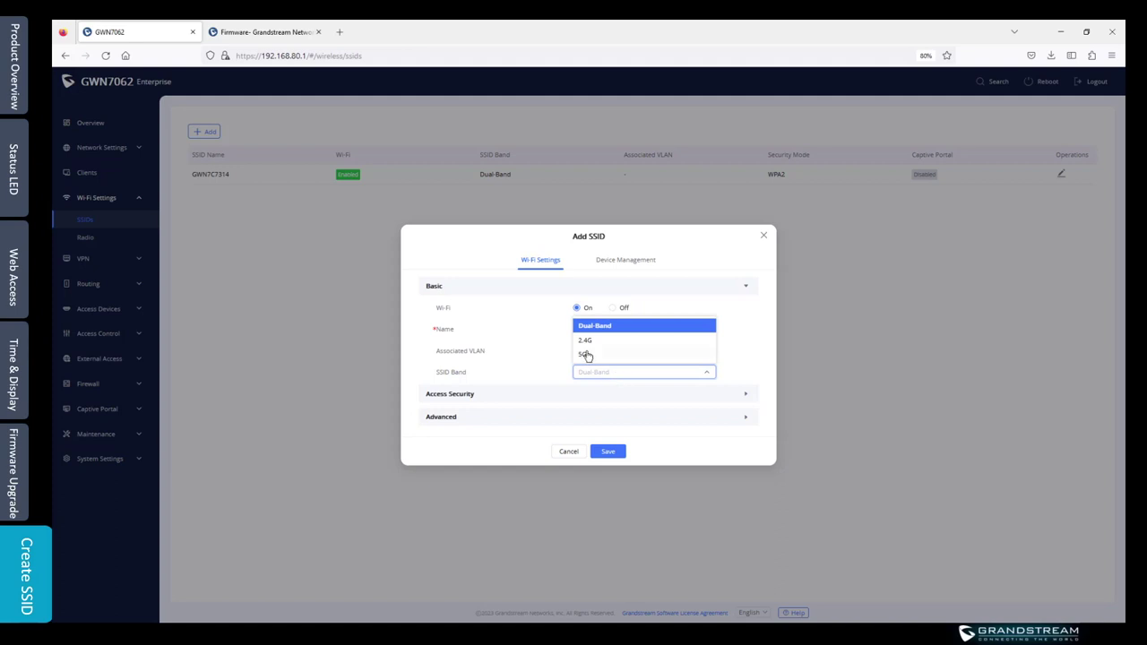
{"action": "left_click", "coordinate": [585, 356]}
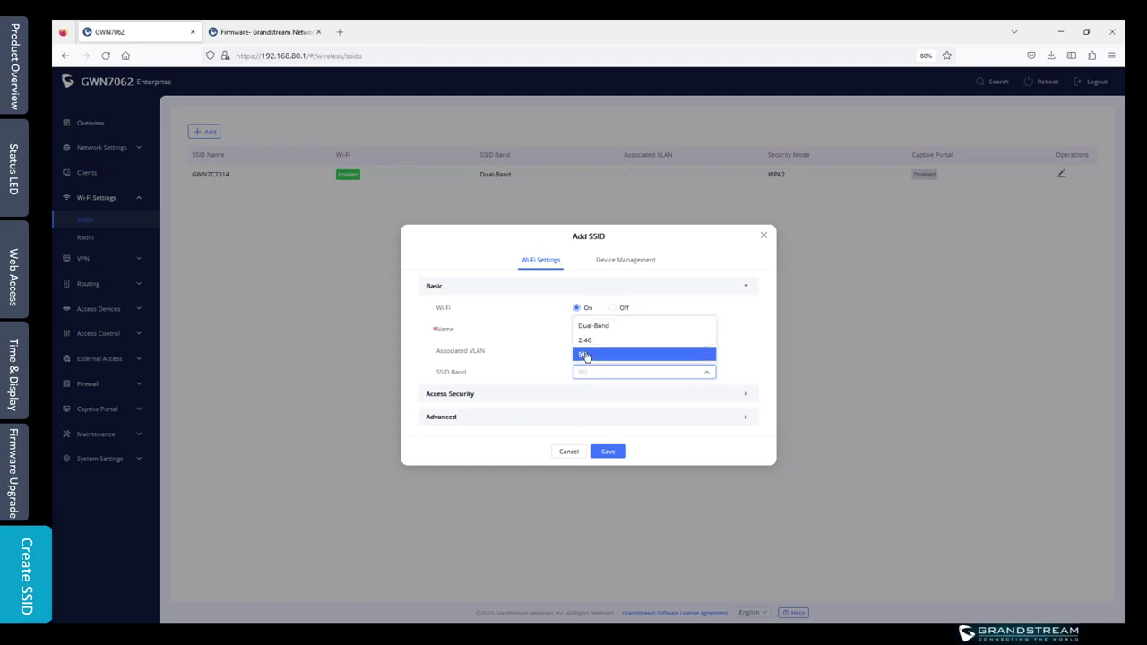
{"action": "left_click", "coordinate": [597, 379]}
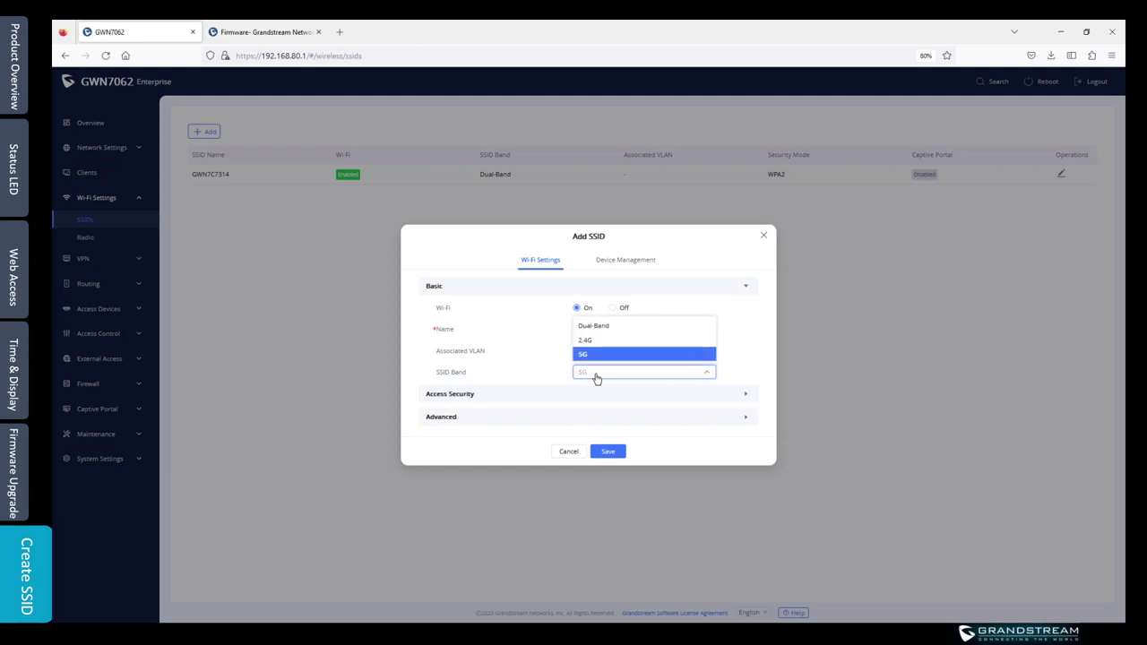
{"action": "left_click", "coordinate": [593, 327]}
- Enter the WPA shared key under Access Security
{"action": "left_click", "coordinate": [751, 395]}
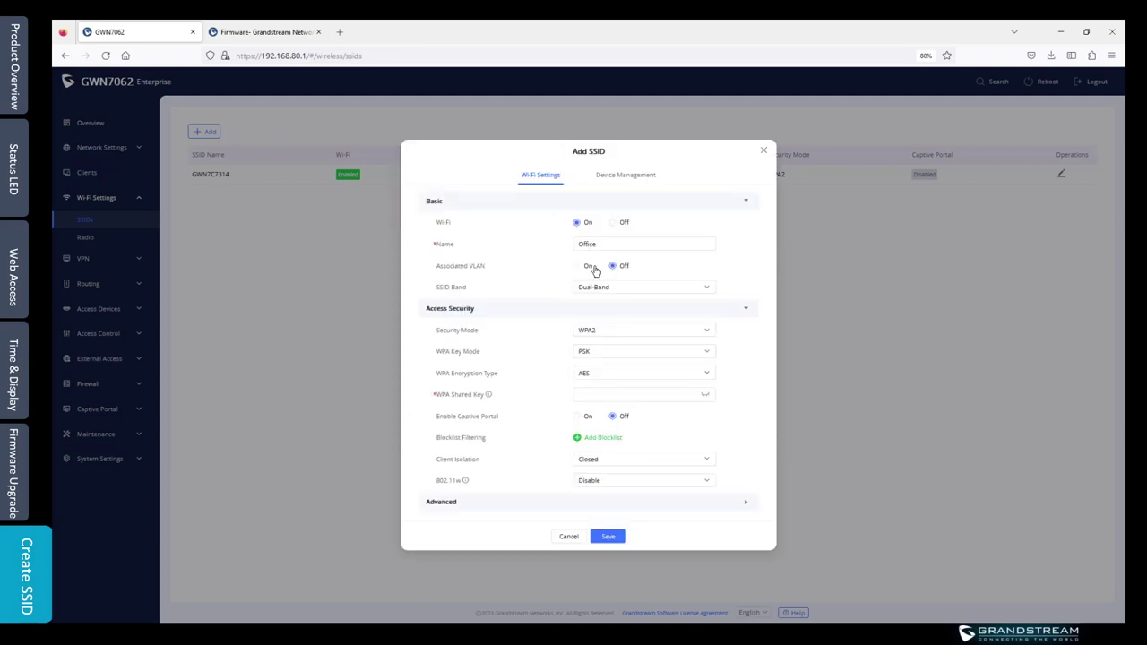
{"action": "left_click", "coordinate": [597, 395]}
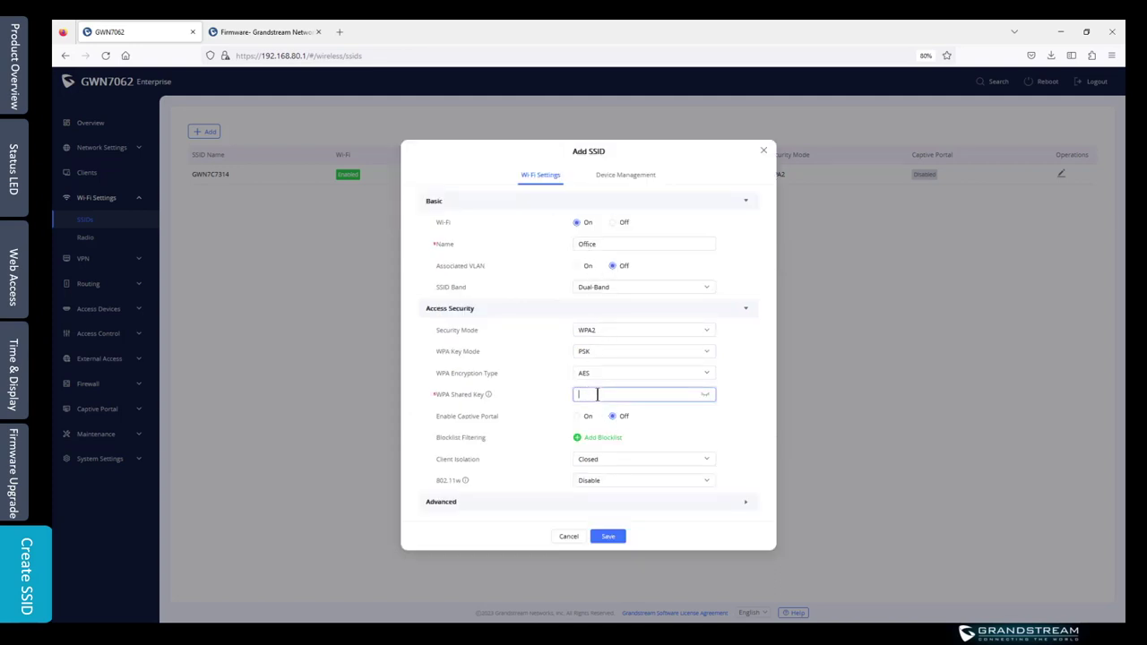
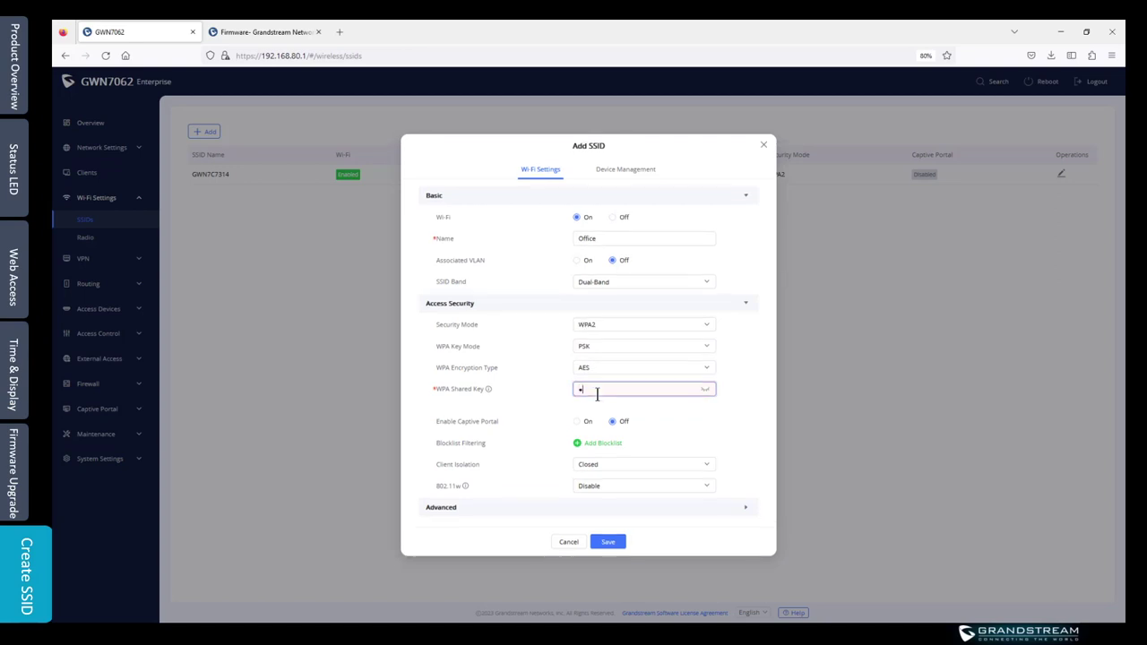
{"action": "left_click", "coordinate": [608, 536]}
- Review member devices under Device Management and save the Office SSID
{"action": "left_click", "coordinate": [622, 177]}
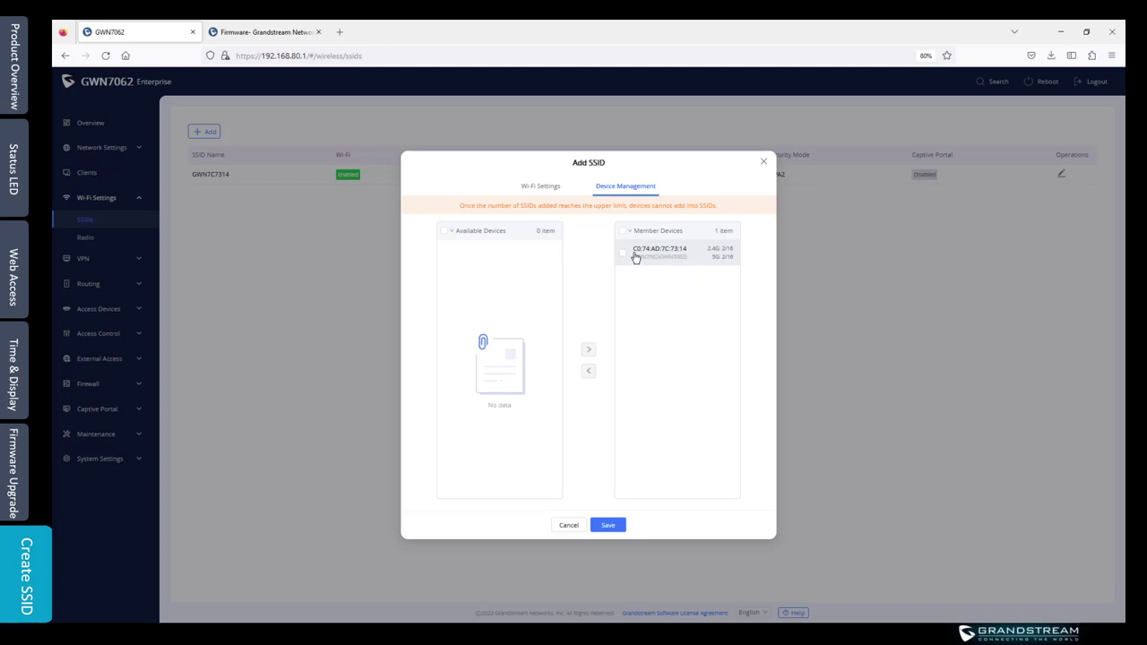
{"action": "left_click", "coordinate": [608, 525]}
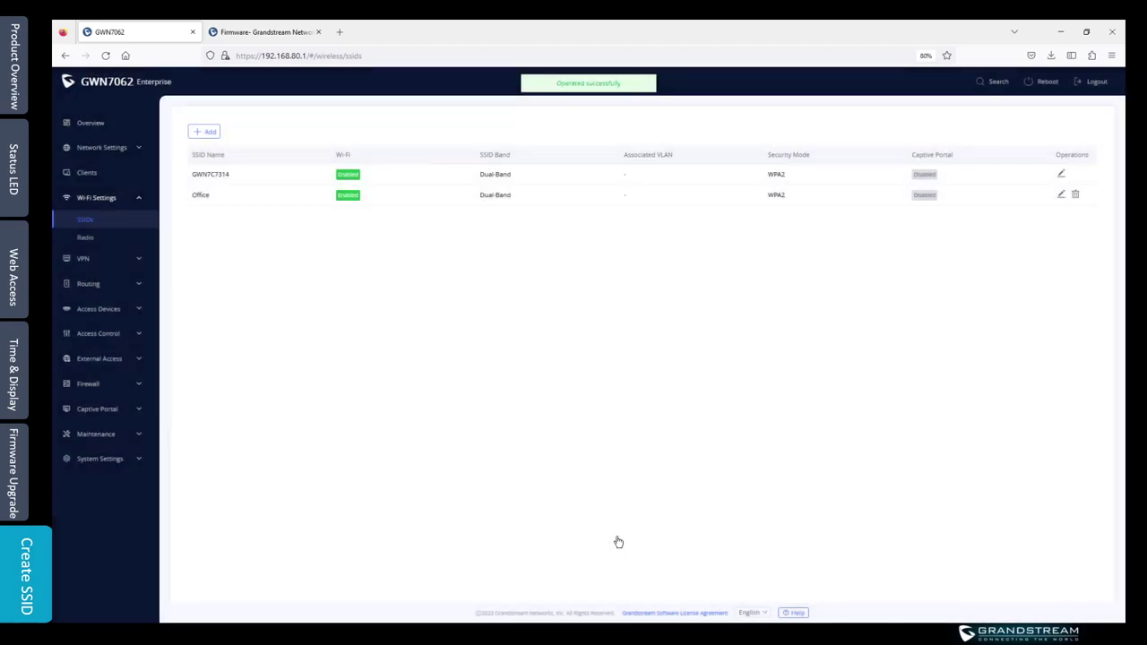